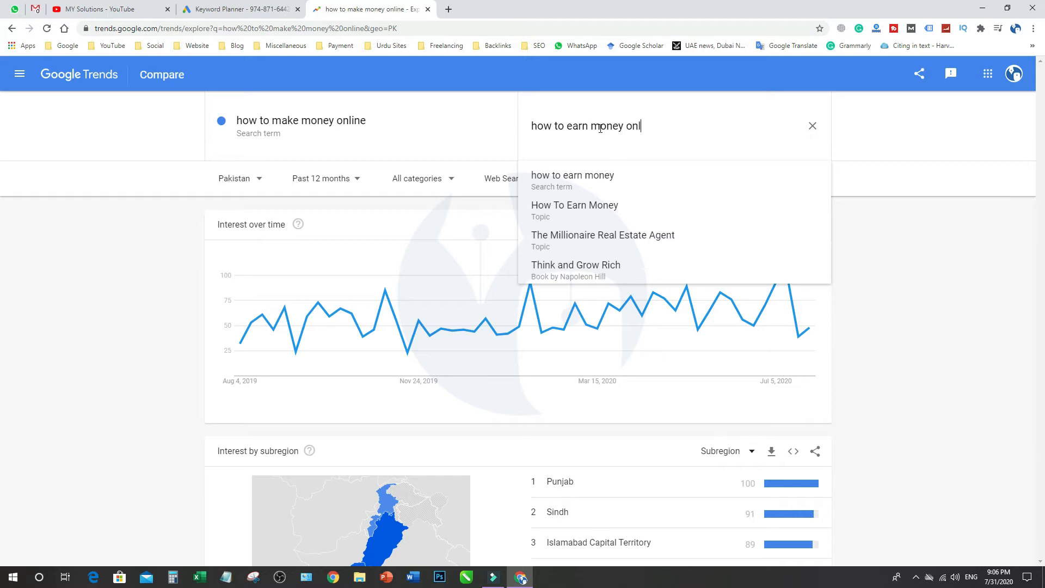
Compare "how to make money online" with the second search term "how to earn money online" in Google Trends.
key(Return)
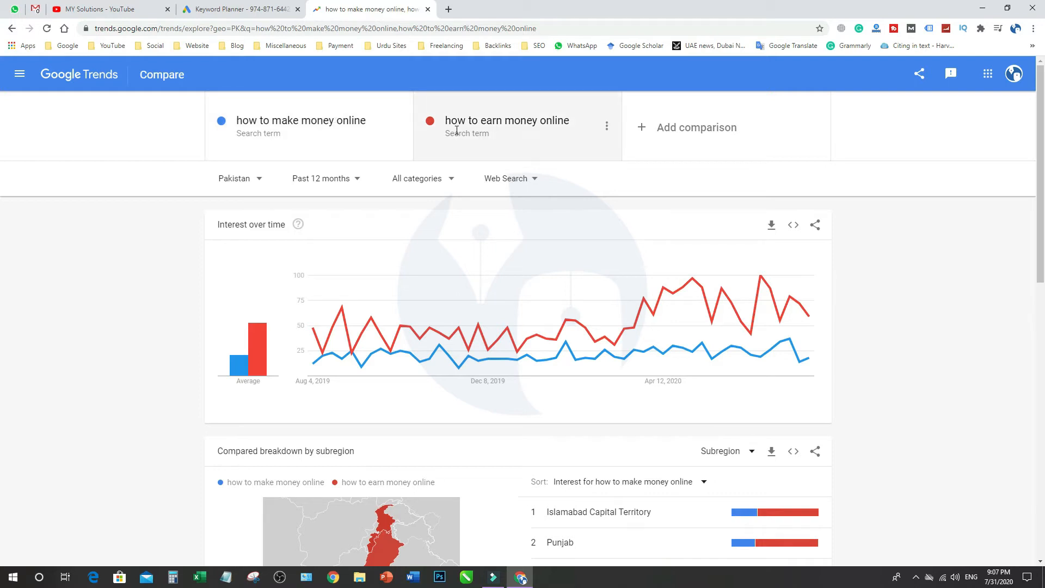
drag(447, 116, 504, 140)
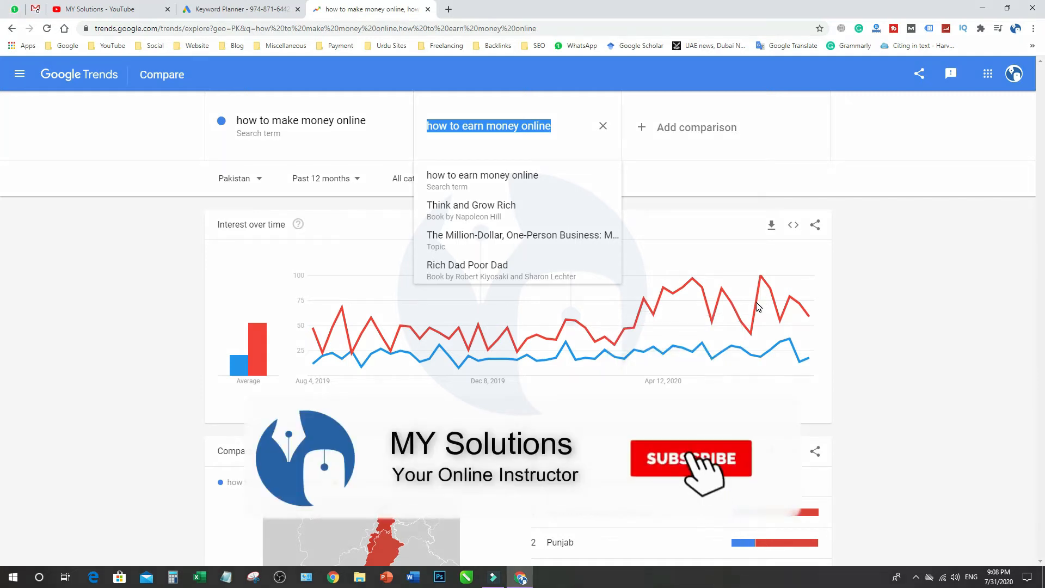
click(933, 323)
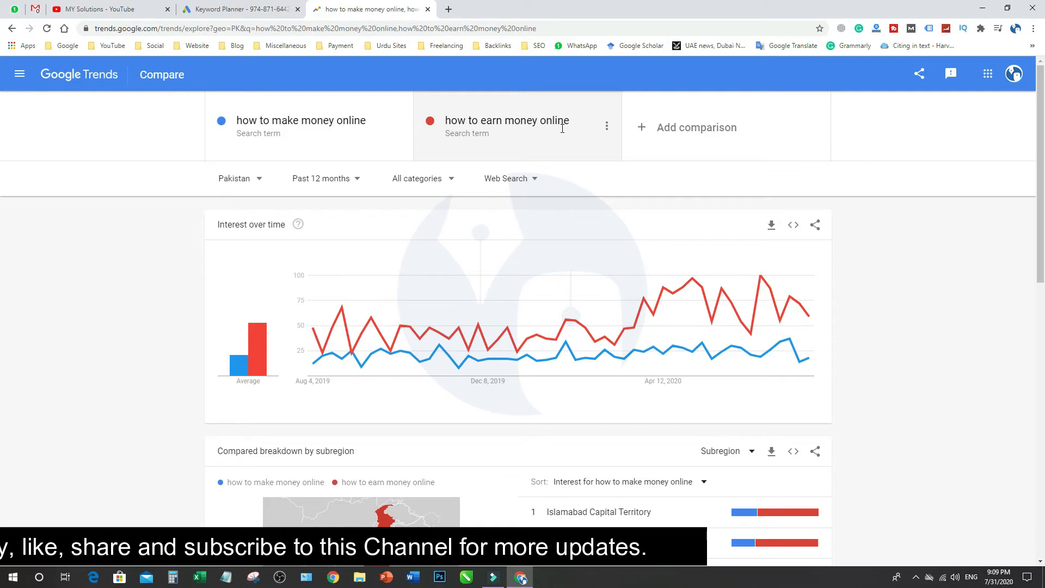
Search Google for "google adwords" in a new browser tab and open the Google Ads home page from the results.
click(448, 9)
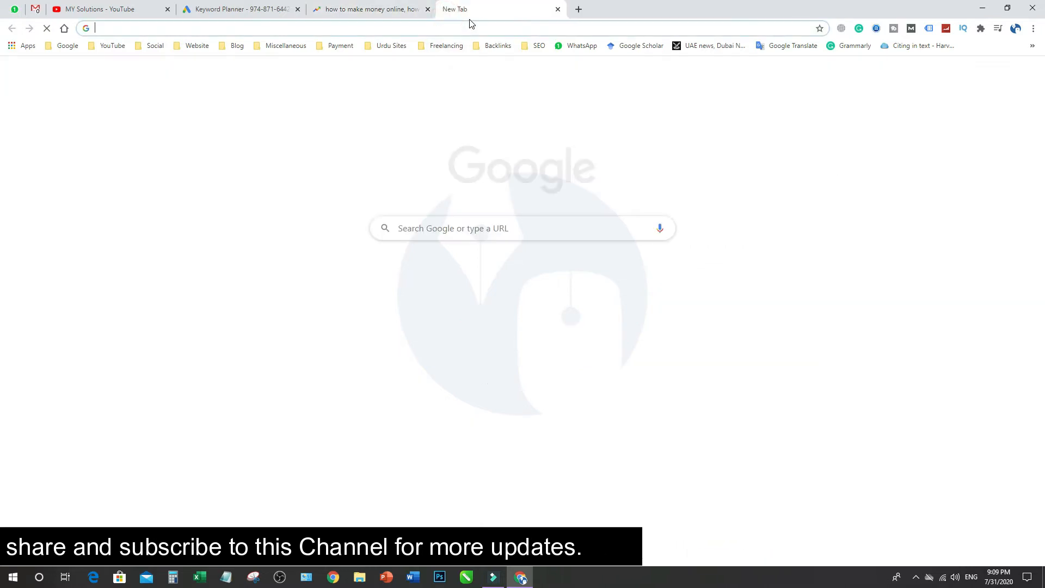
text(google )
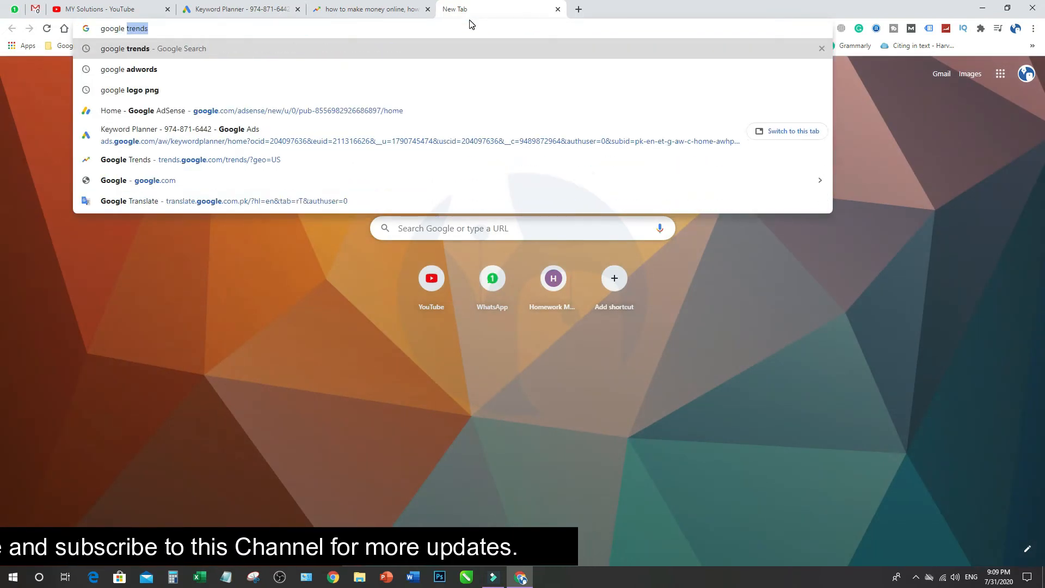
text(adwor)
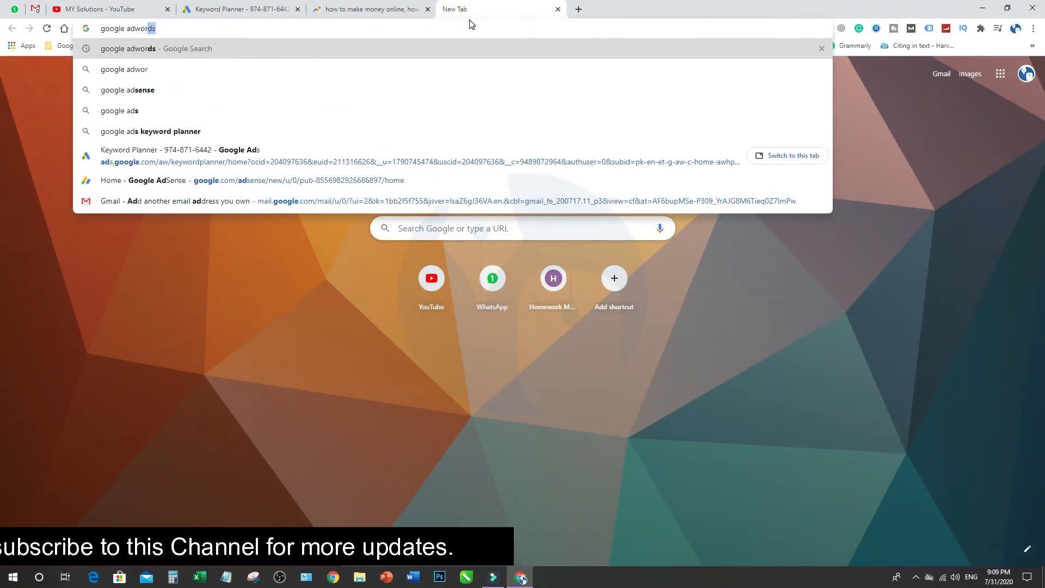
text(ds)
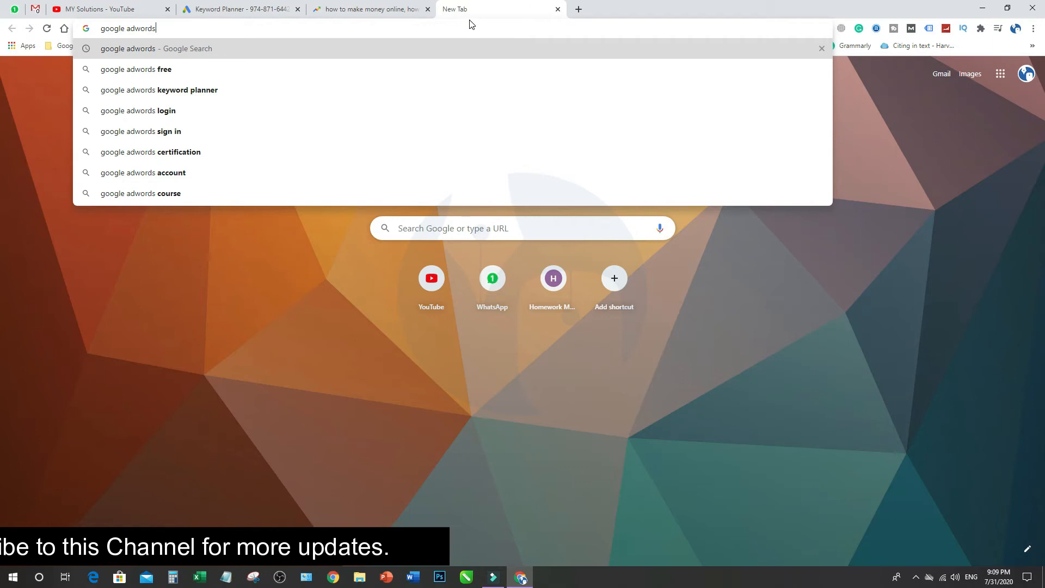
key(Return)
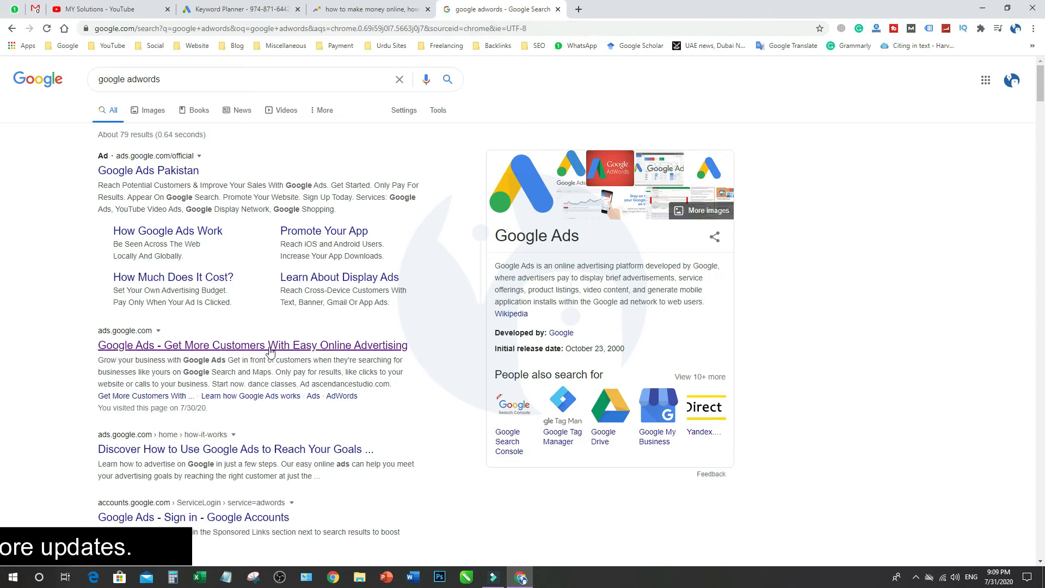
click(329, 354)
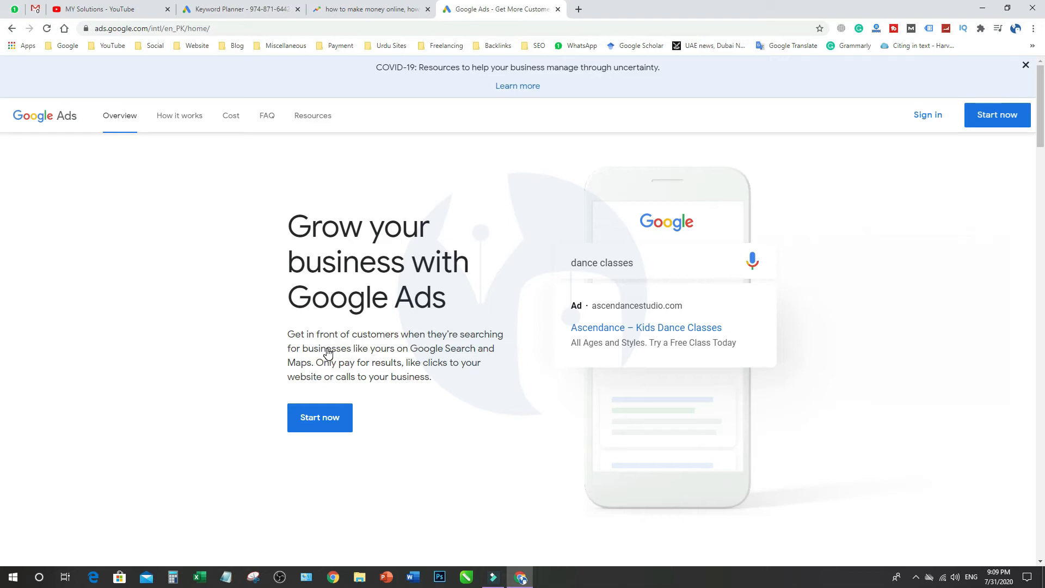
Sign in to Google Ads and open the Discover new keywords form in Keyword Planner.
click(928, 115)
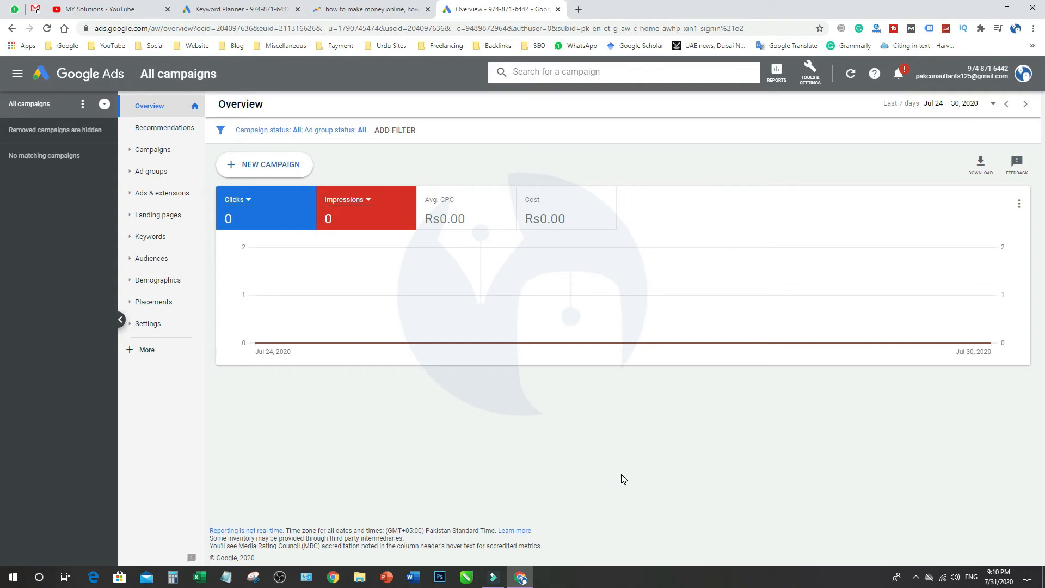
click(811, 75)
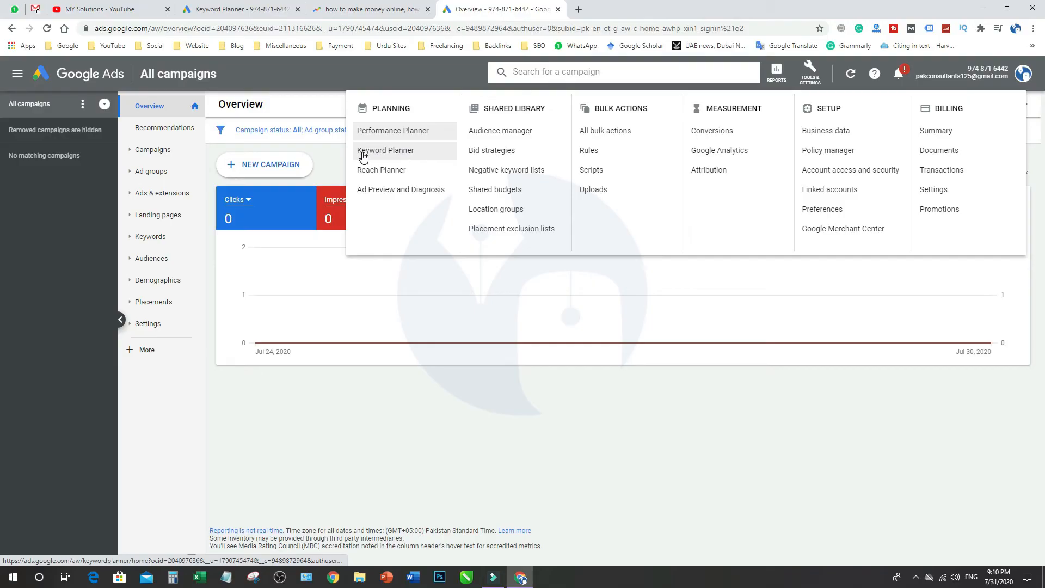
click(391, 154)
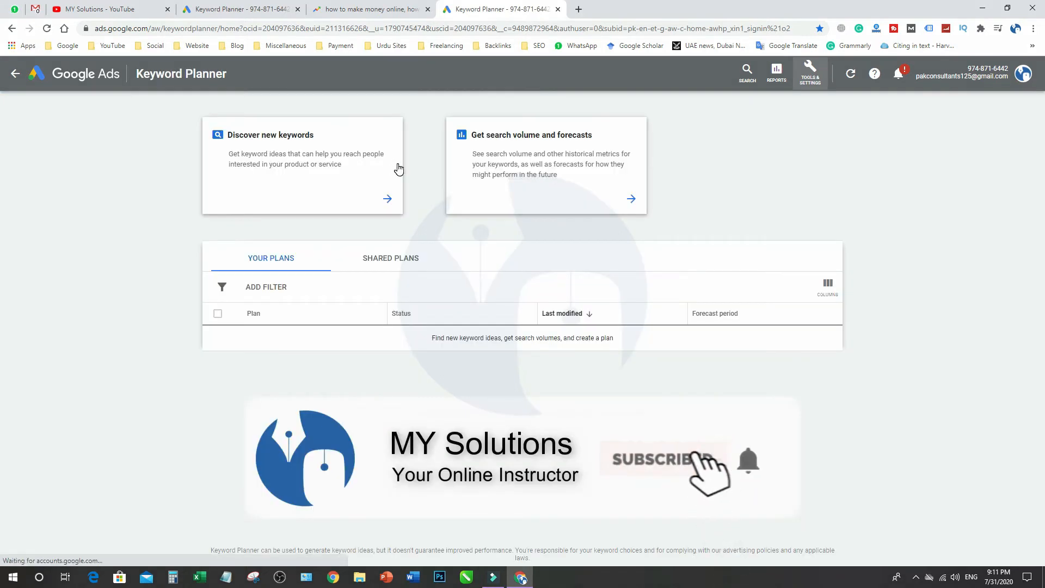
click(287, 157)
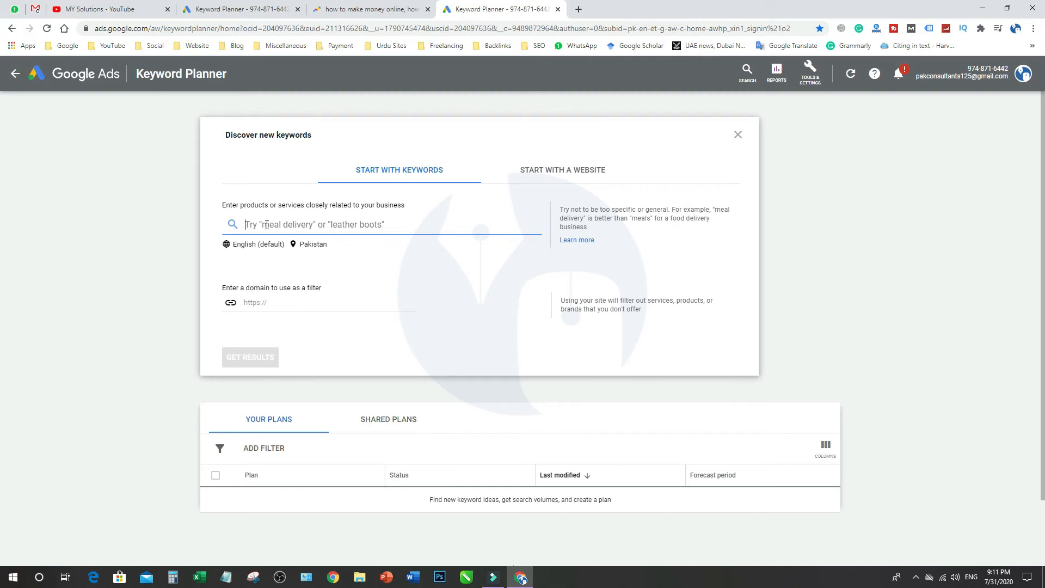
Get Keyword Planner ideas for "how to earn money online", copied from Google Trends, and check them against the Trends comparison chart.
click(378, 9)
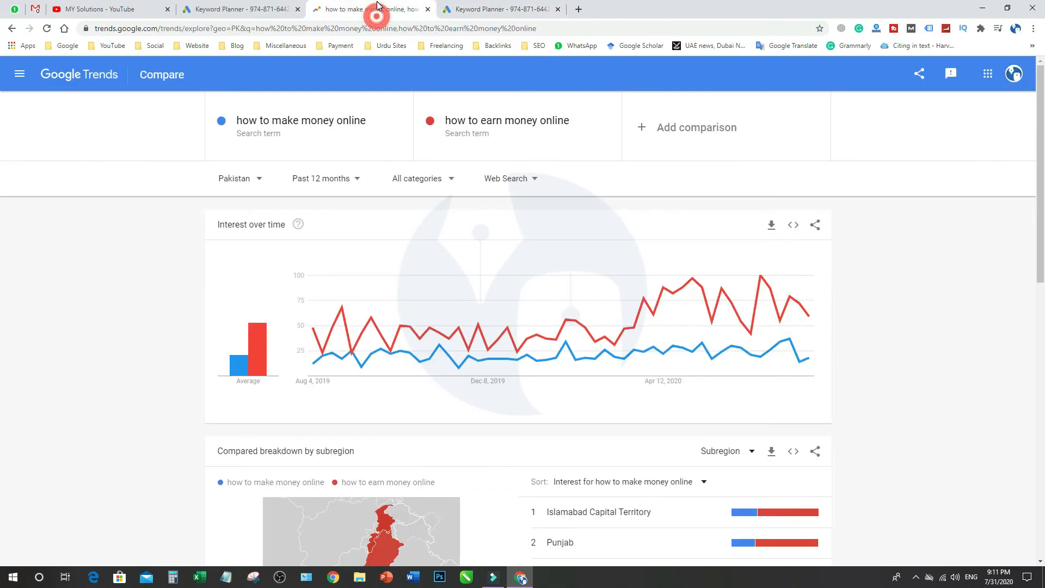
click(446, 120)
key(ctrl+c)
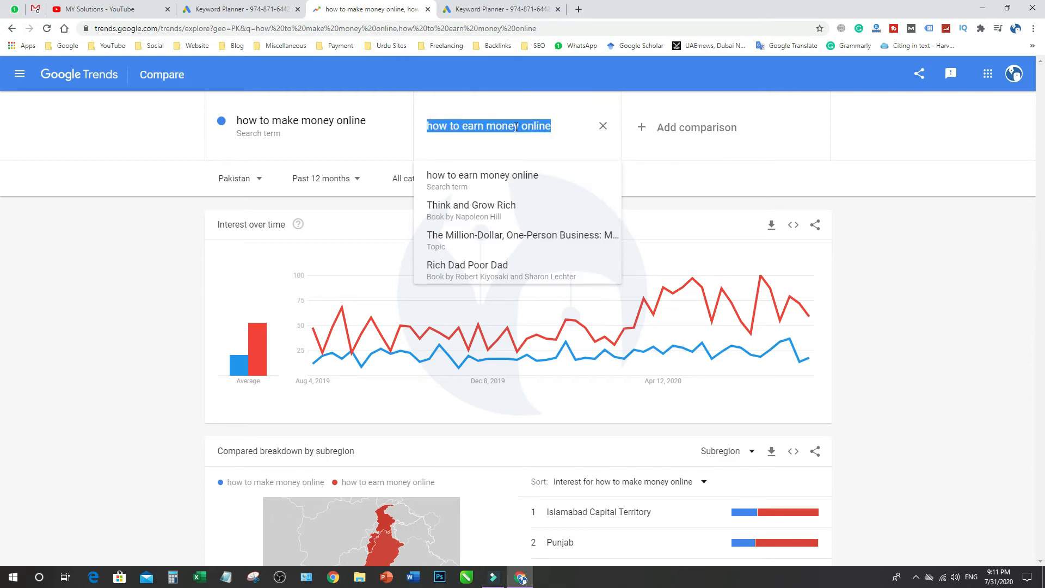
click(502, 8)
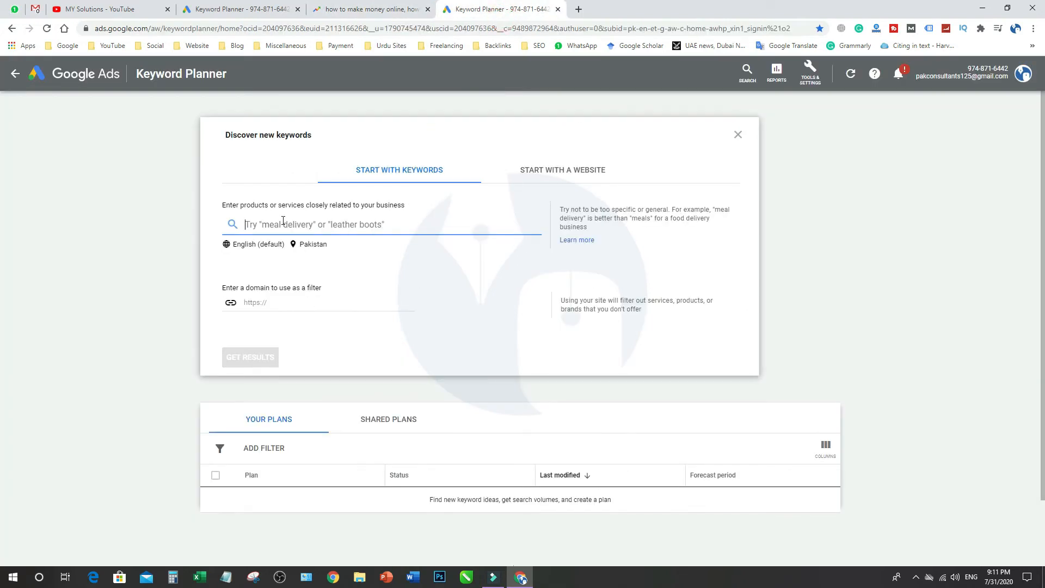
right_click(259, 228)
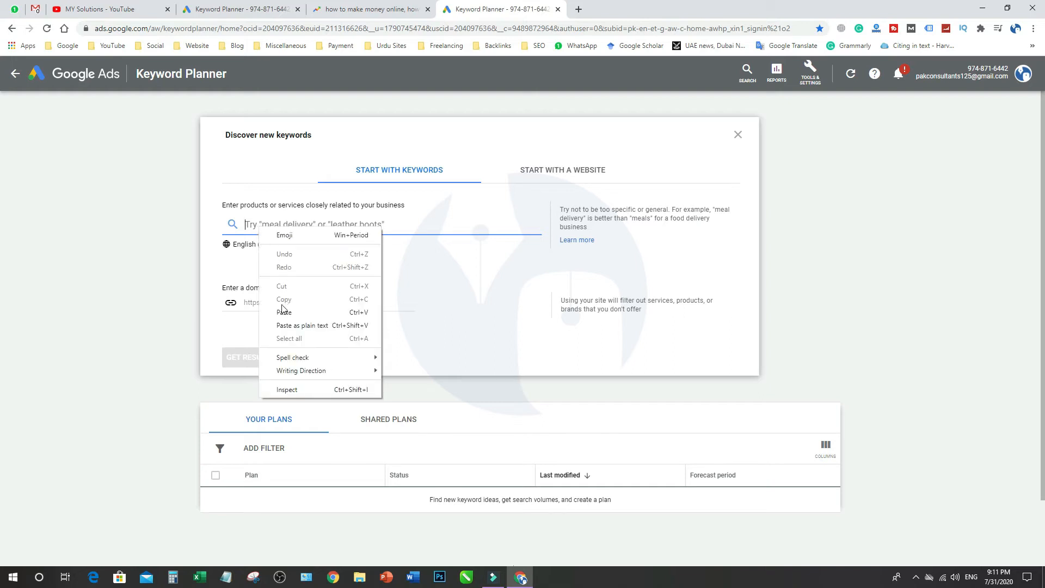
click(284, 311)
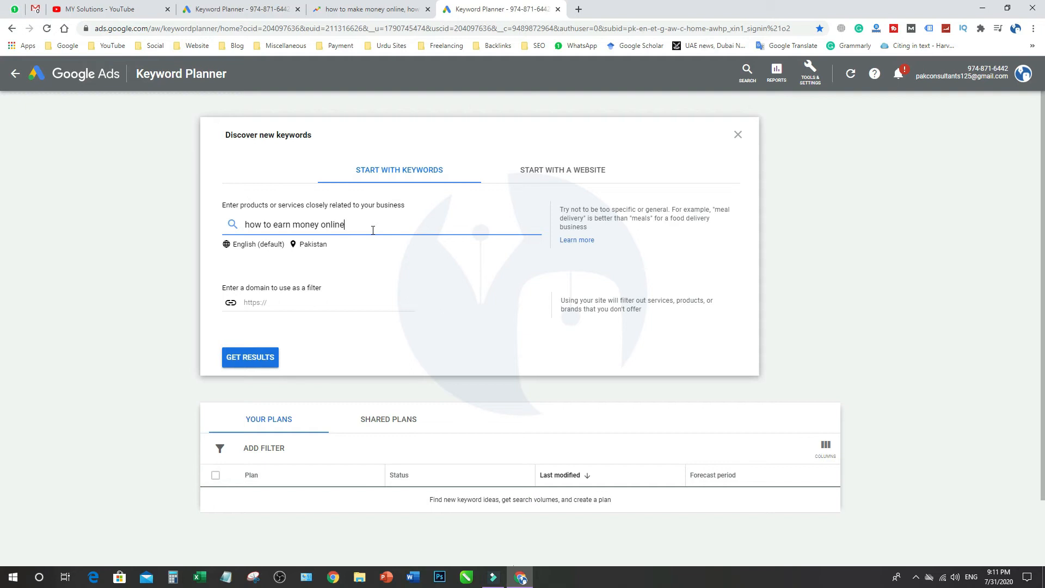
click(251, 361)
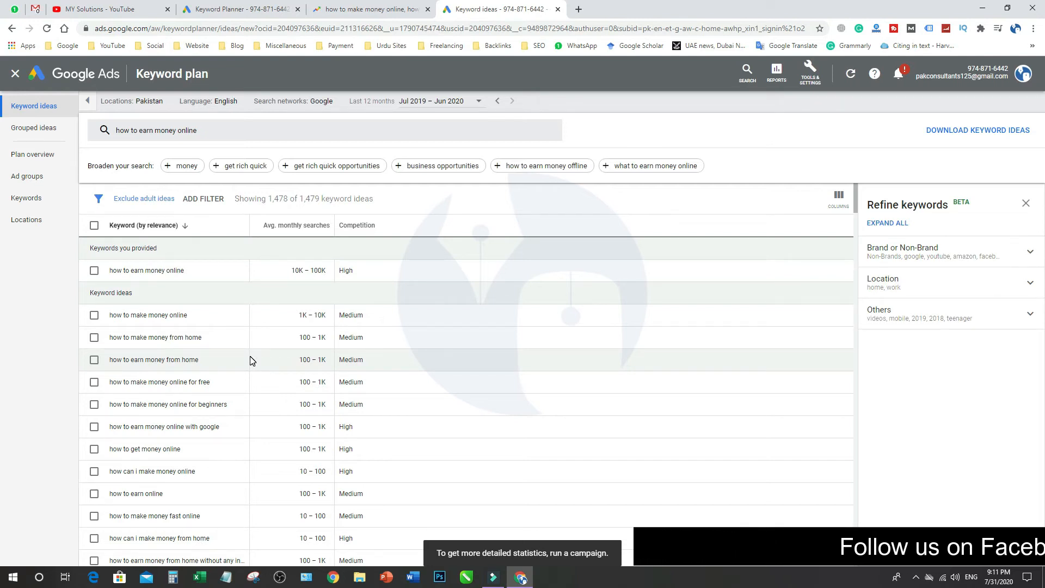
click(371, 10)
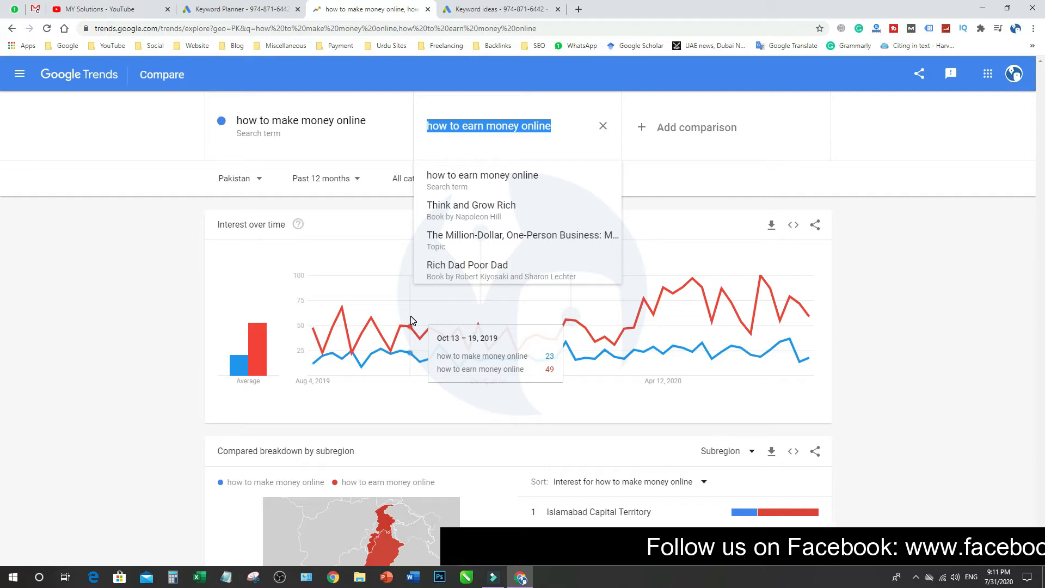
click(499, 6)
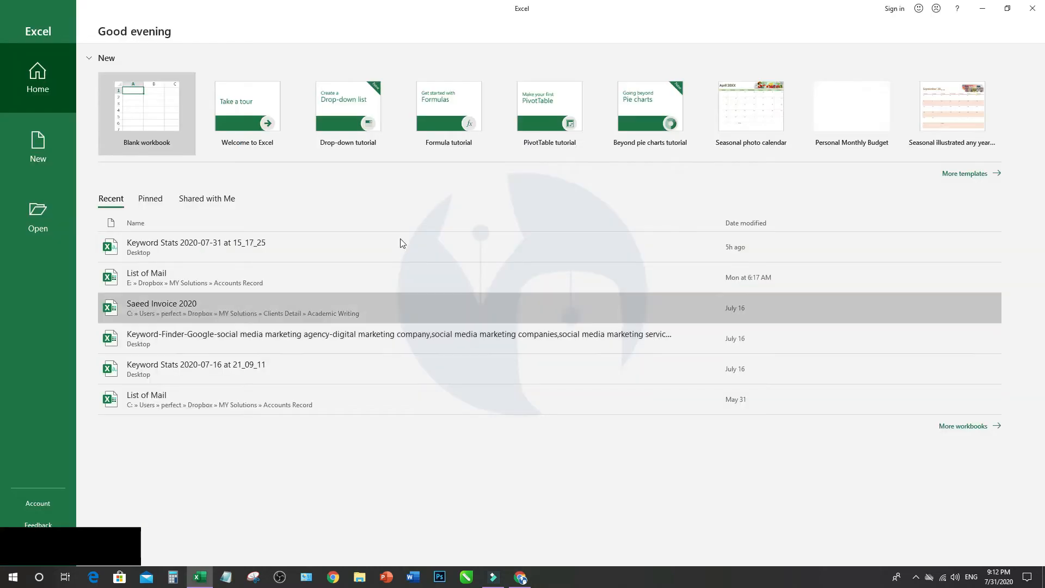
In a new blank Excel workbook, enter "5k to 10k" in E3 with the heading "Searches" above it in E2.
key(Escape)
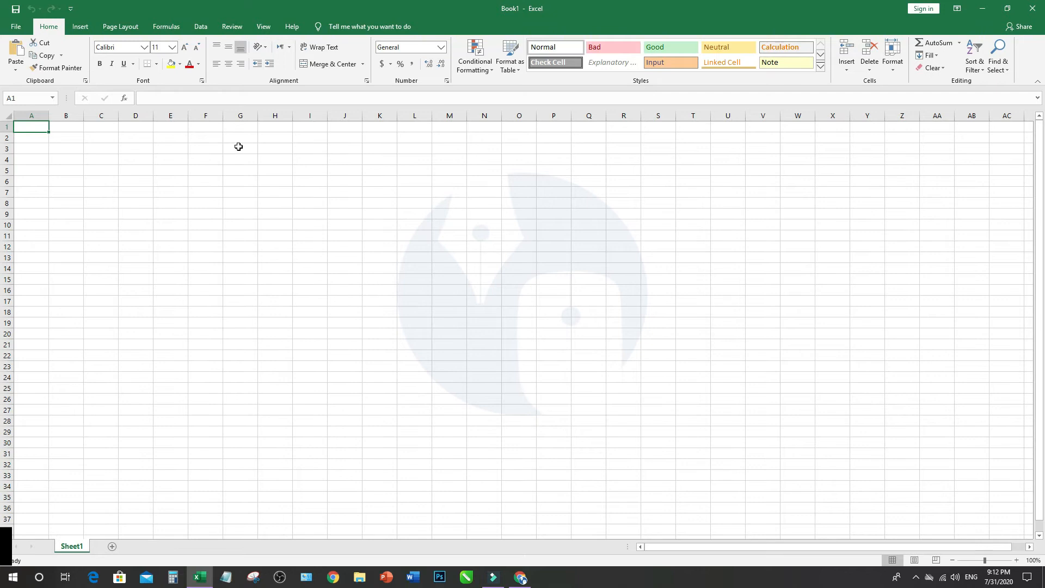
click(276, 148)
click(174, 138)
click(174, 145)
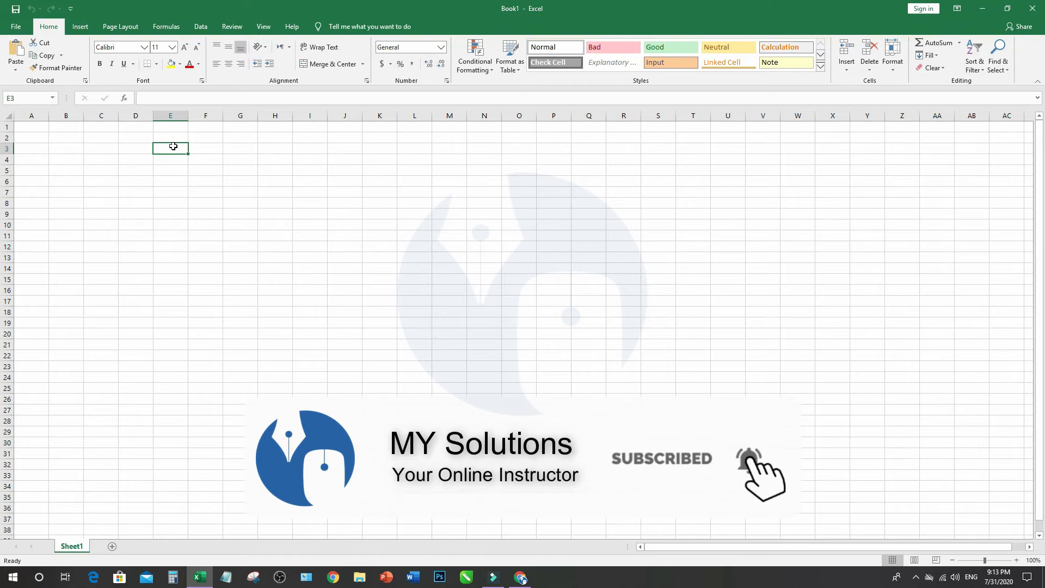
text(5k to 10k)
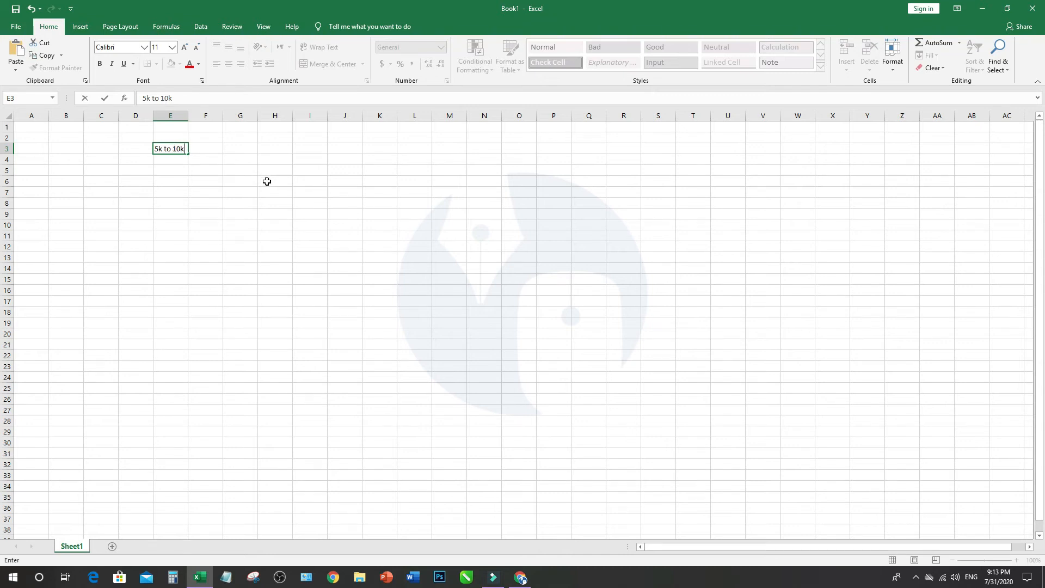
key(Tab)
key(Left)
key(Up)
text(S)
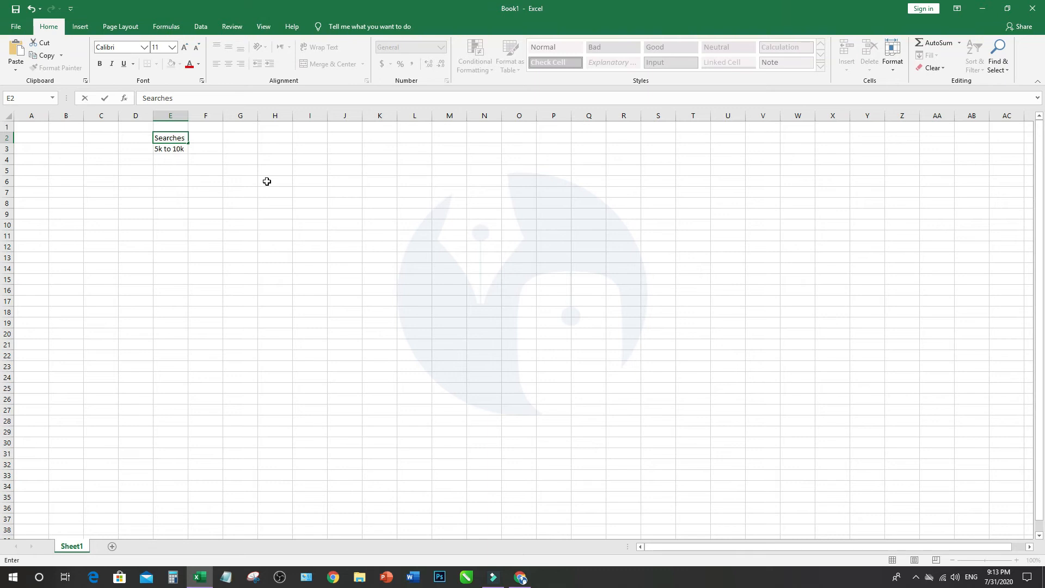
click(229, 190)
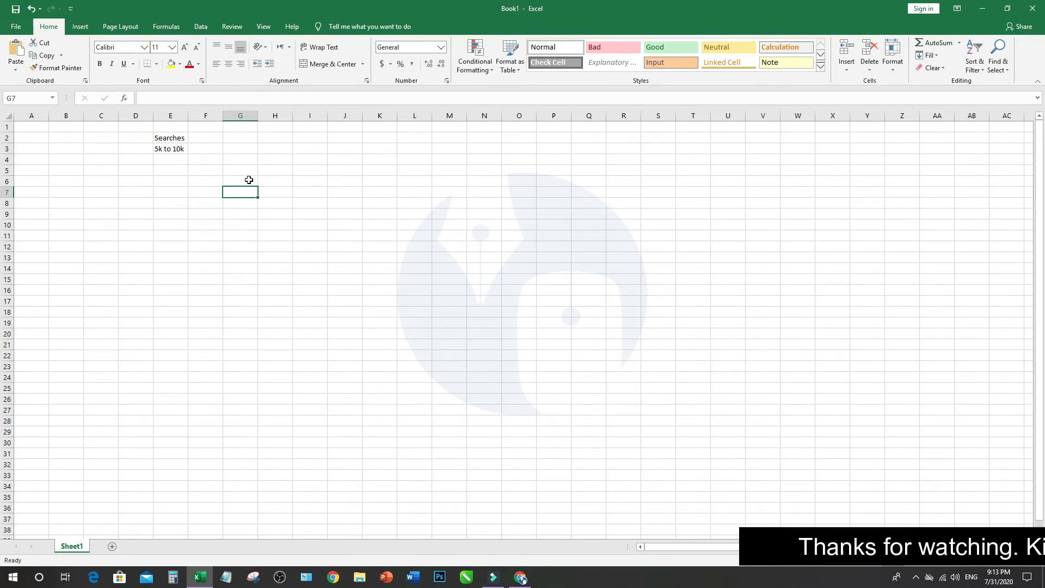
Add the heading "Competition" in F2 with "Low, Medium" in F3, and widen column F to fit the text.
click(208, 138)
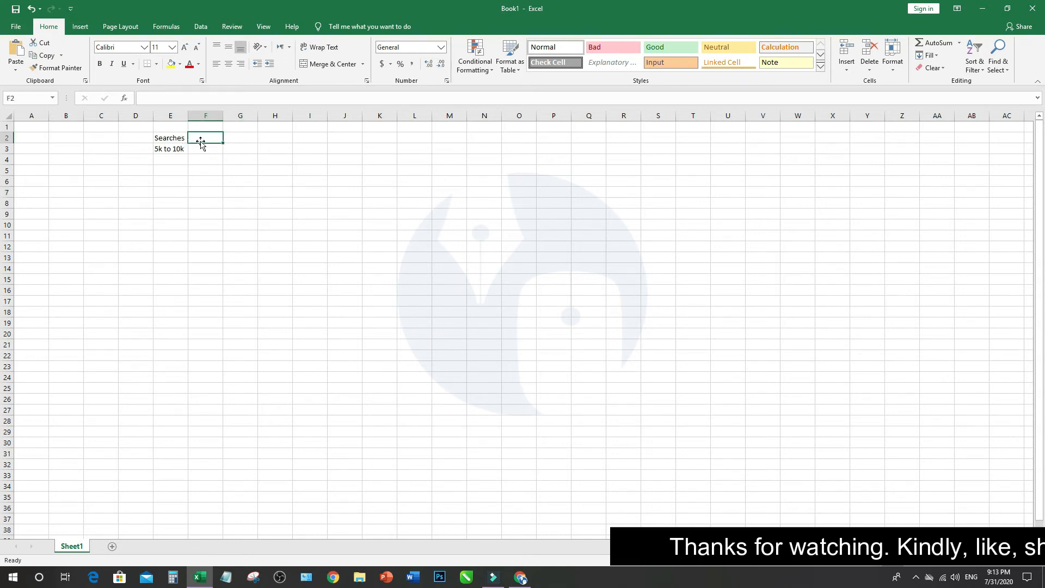
text(Competition)
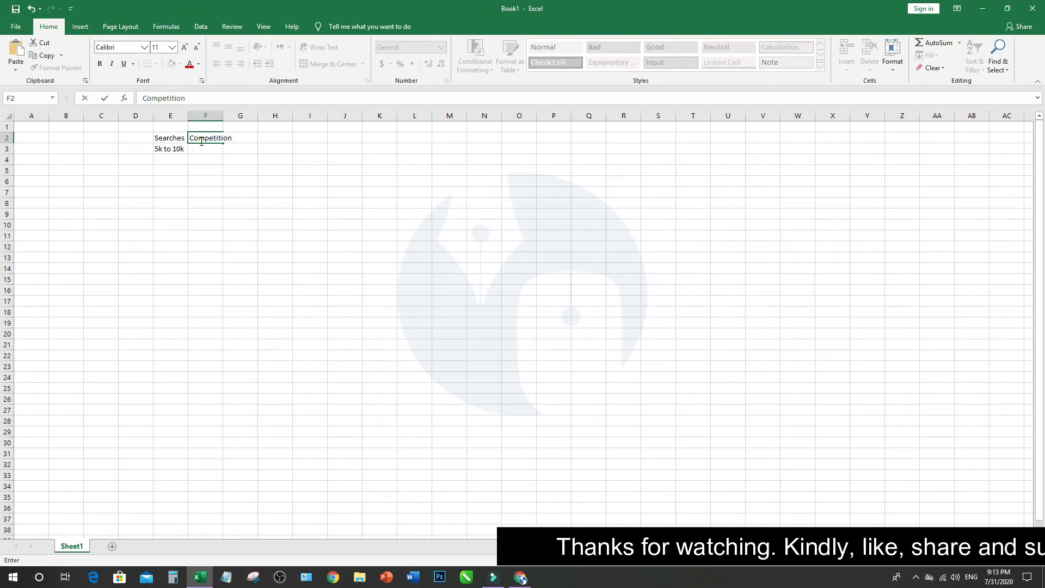
key(Return)
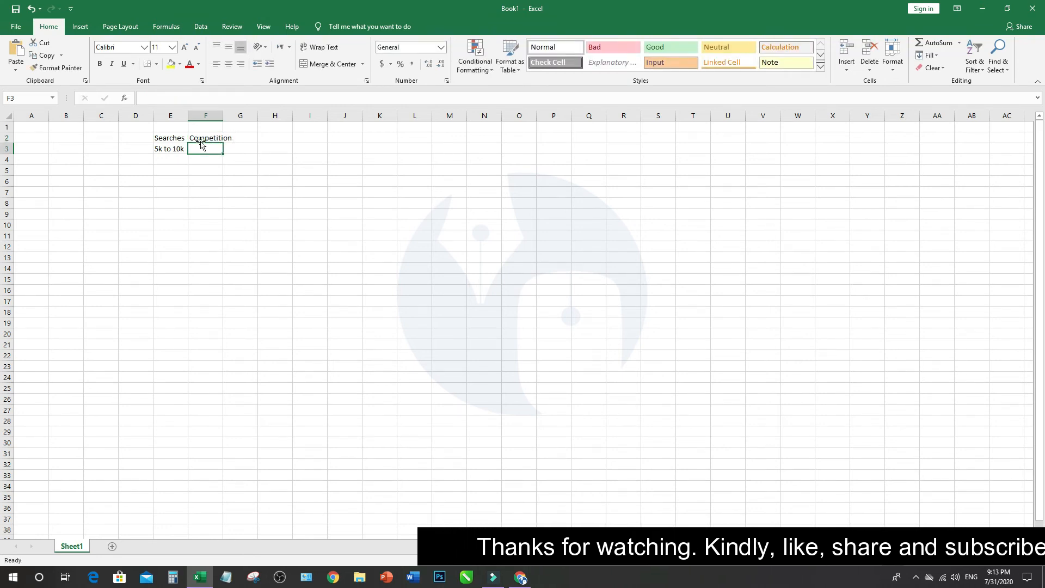
text(Low, Medium)
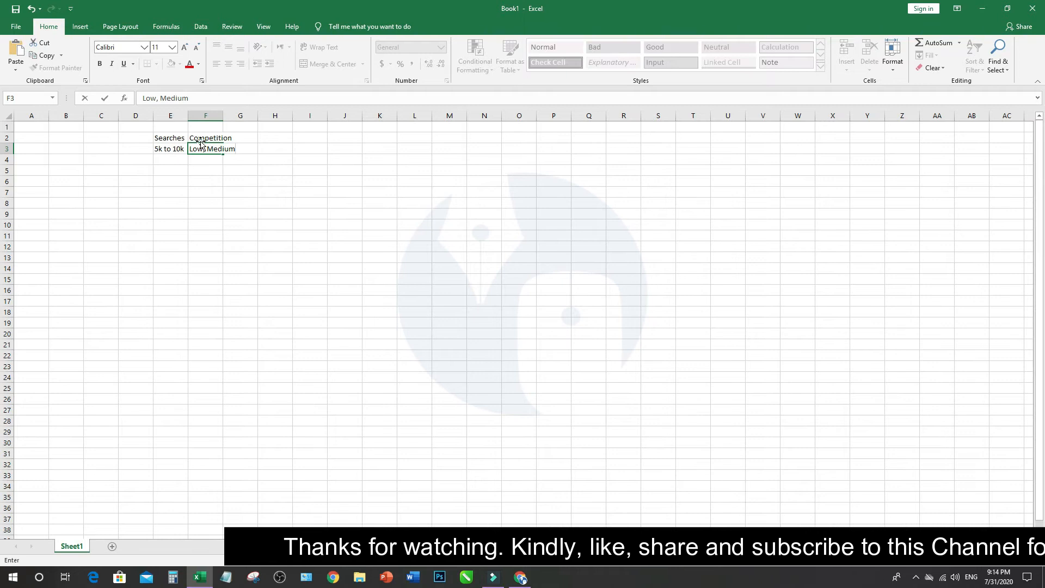
key(Tab)
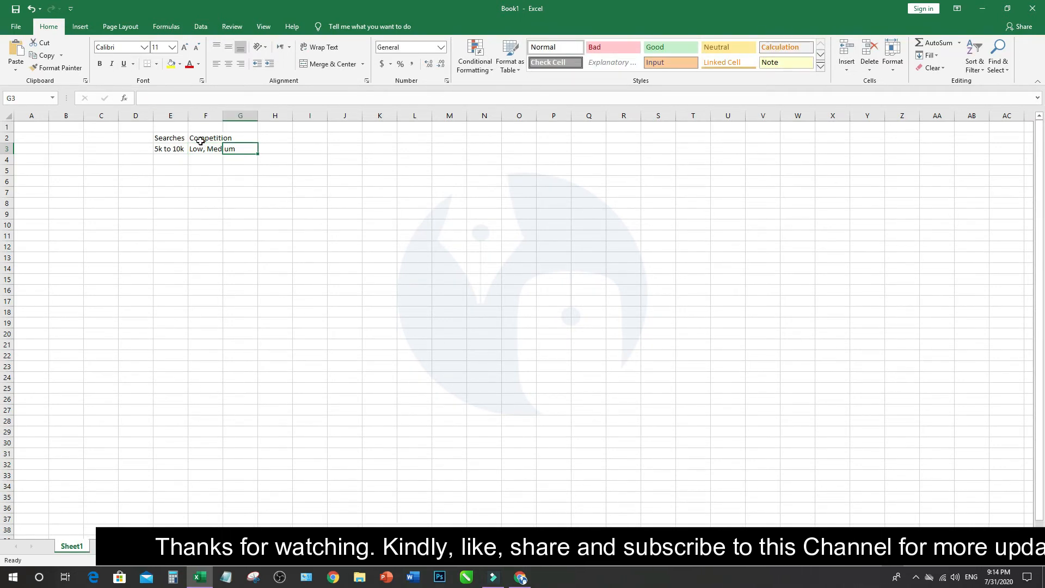
drag(223, 116, 259, 130)
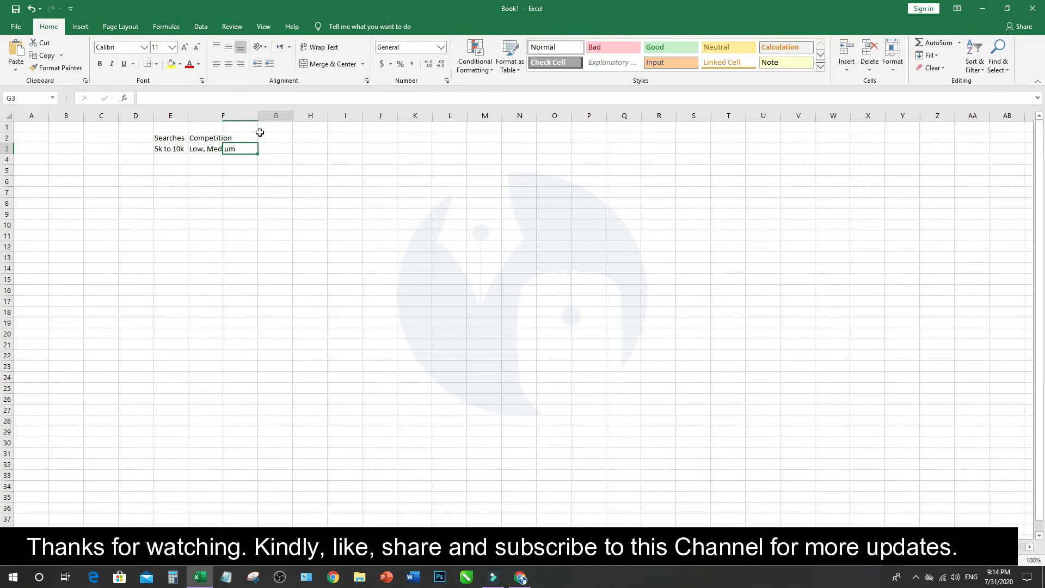
click(273, 203)
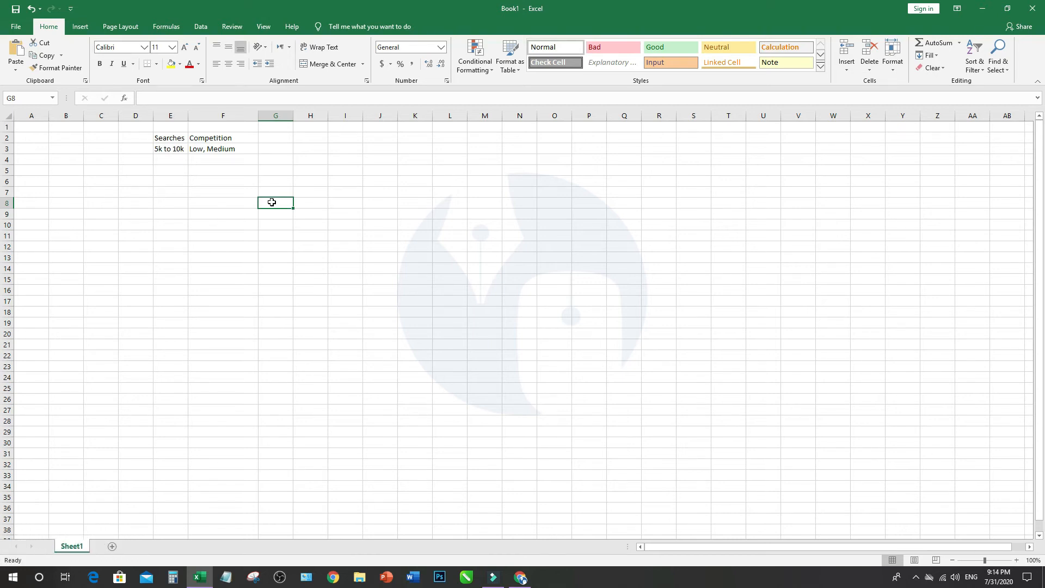
Enter the heading "All in title" in G2 and widen column G to about three times its width.
click(283, 138)
text(All in title)
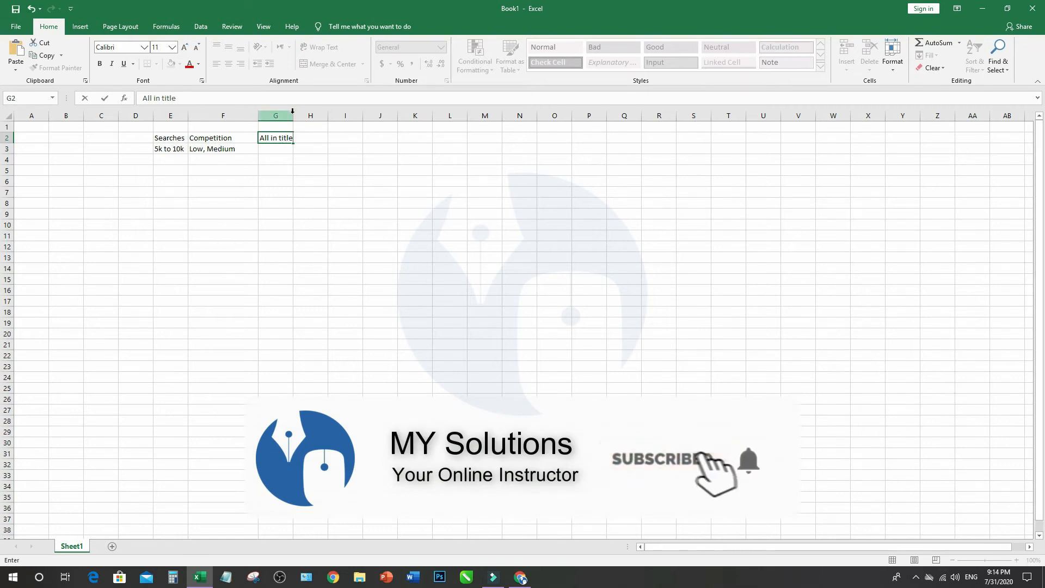
click(294, 143)
drag(292, 120, 365, 124)
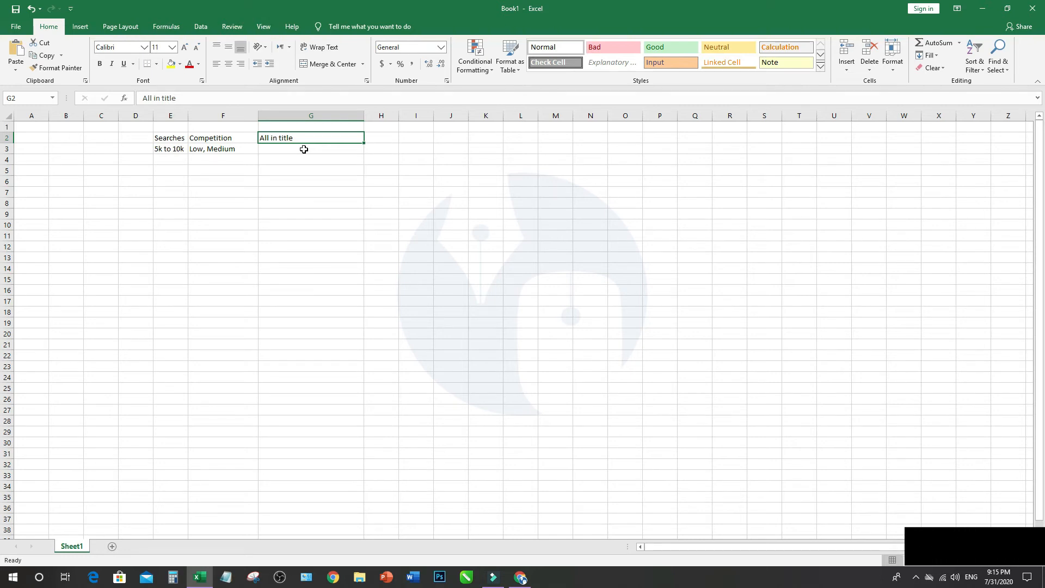
Enter "10k to Above" in G3 under the "All in title" heading.
click(304, 149)
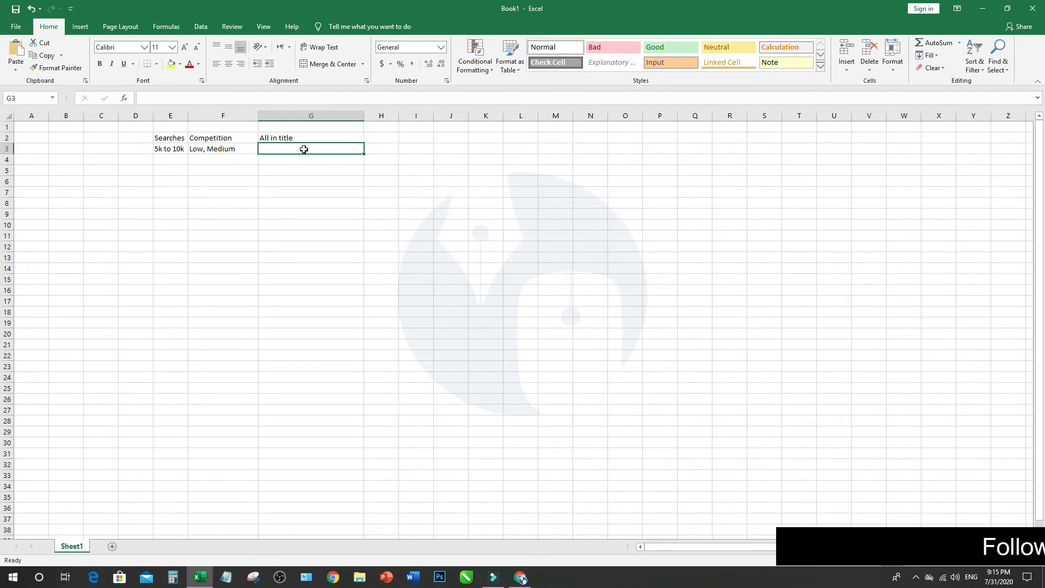
double_click(305, 149)
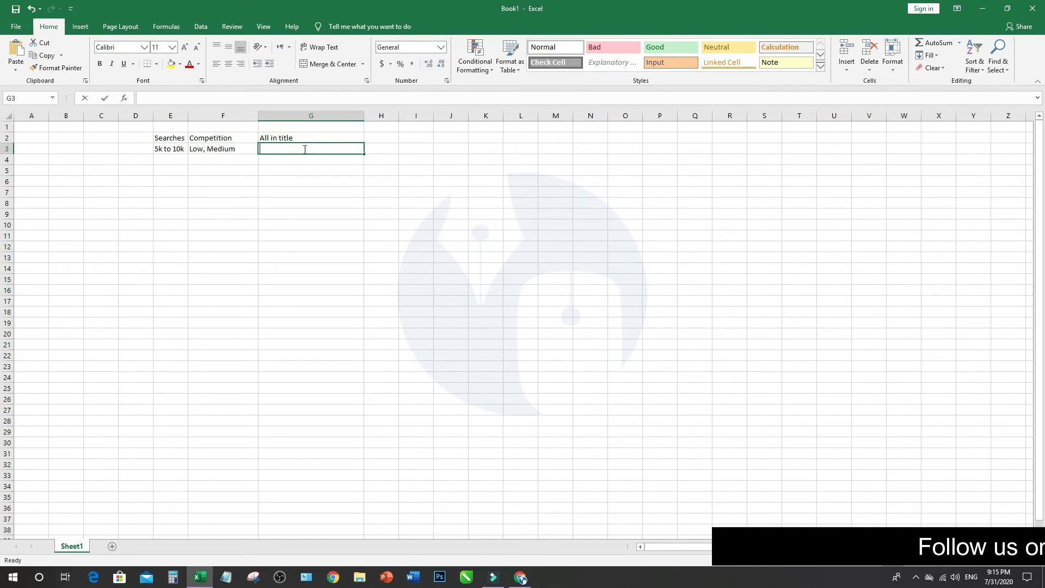
text(10k to)
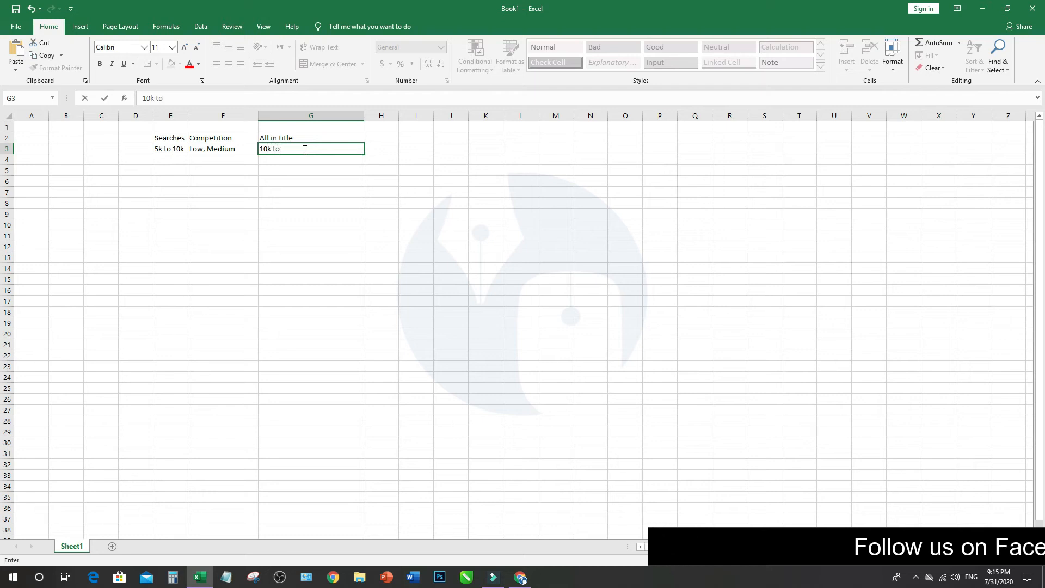
text( Above)
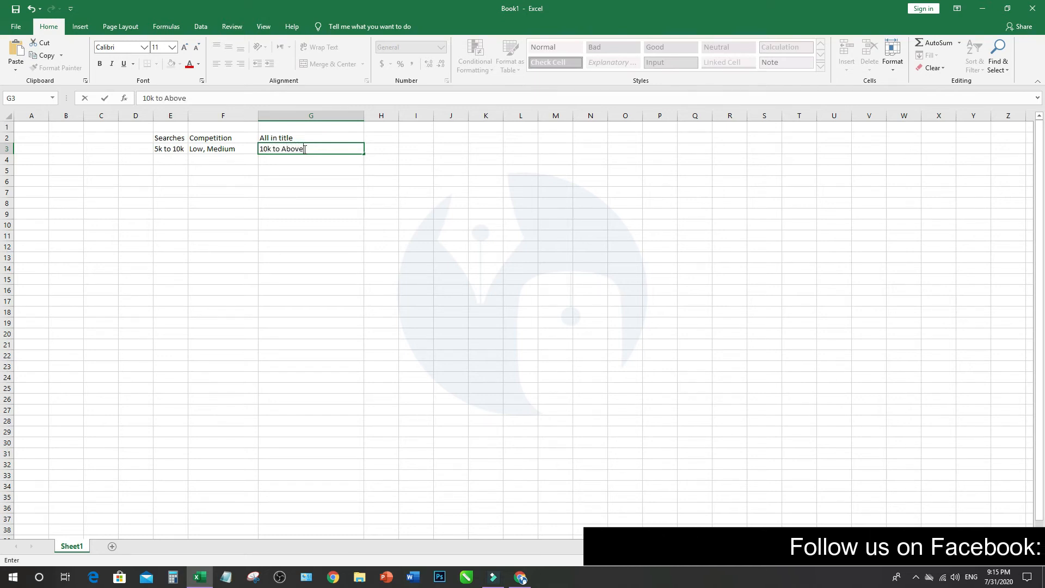
key(Return)
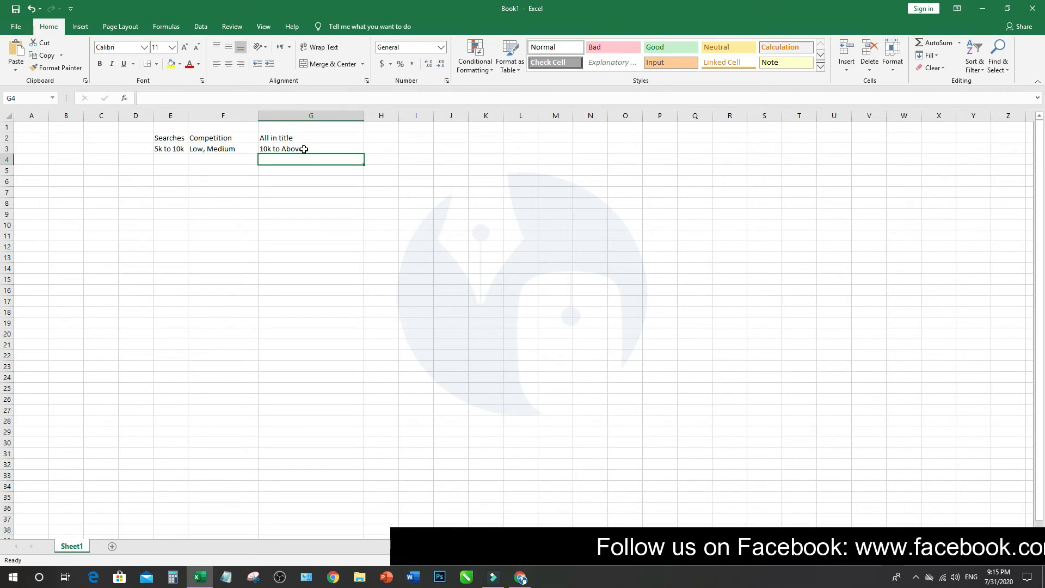
Make the headings in E2:G2 bold and centred, and widen column E to about 1.7 times its width.
key(Up)
key(Up)
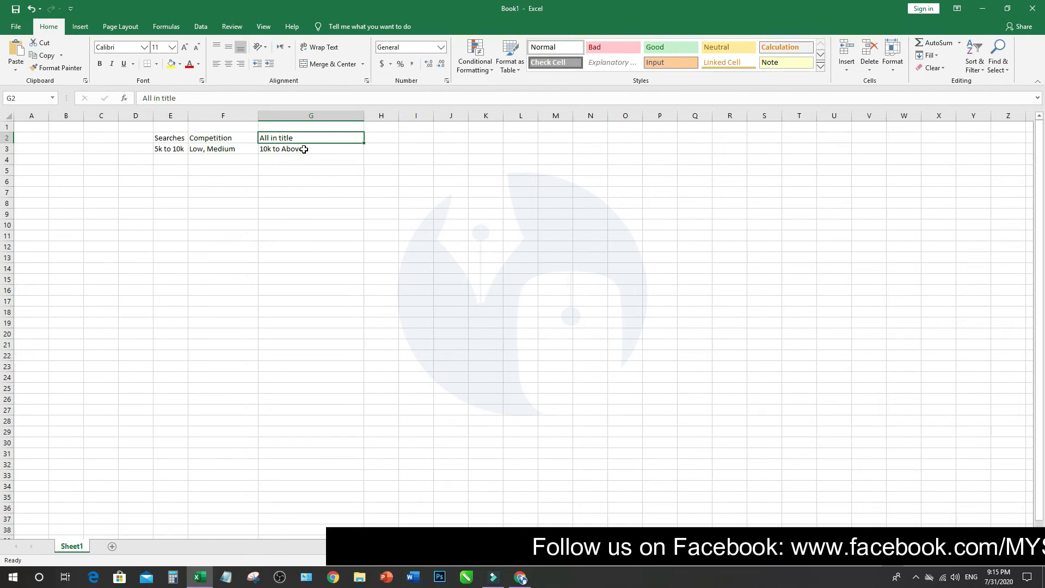
key(shift+Left)
key(shift+Left)
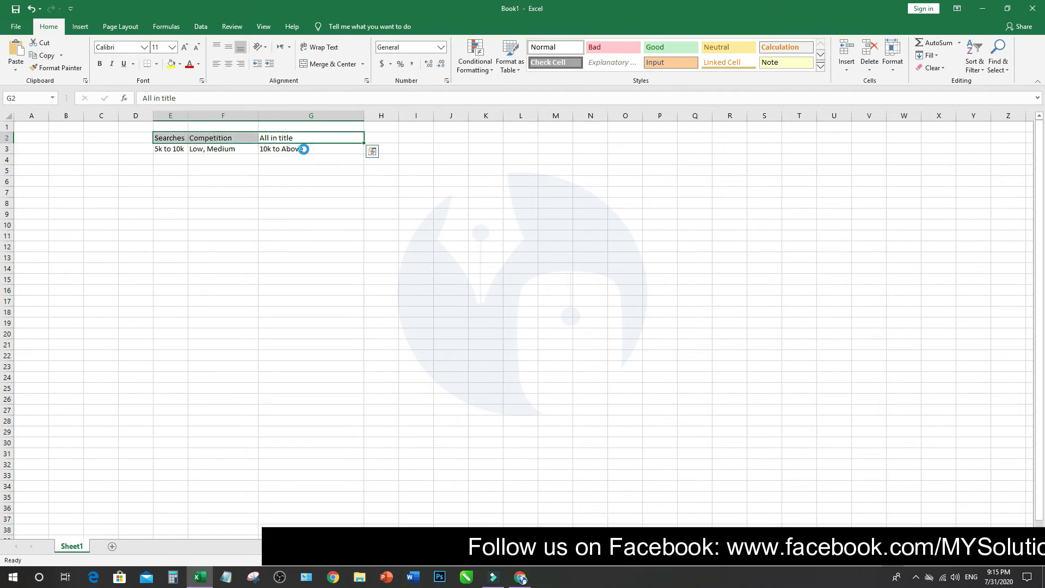
key(ctrl+b)
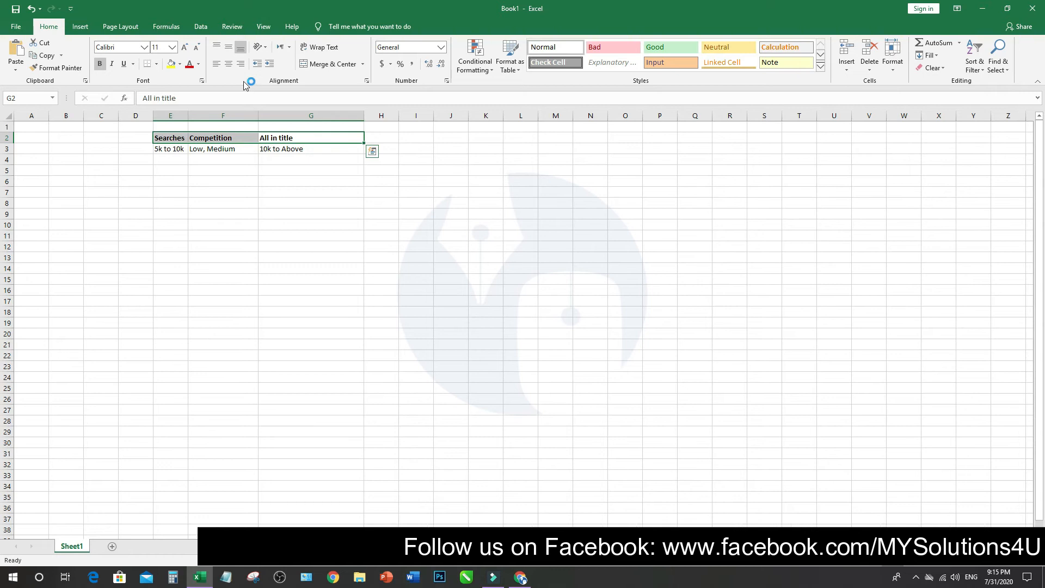
click(228, 63)
click(293, 172)
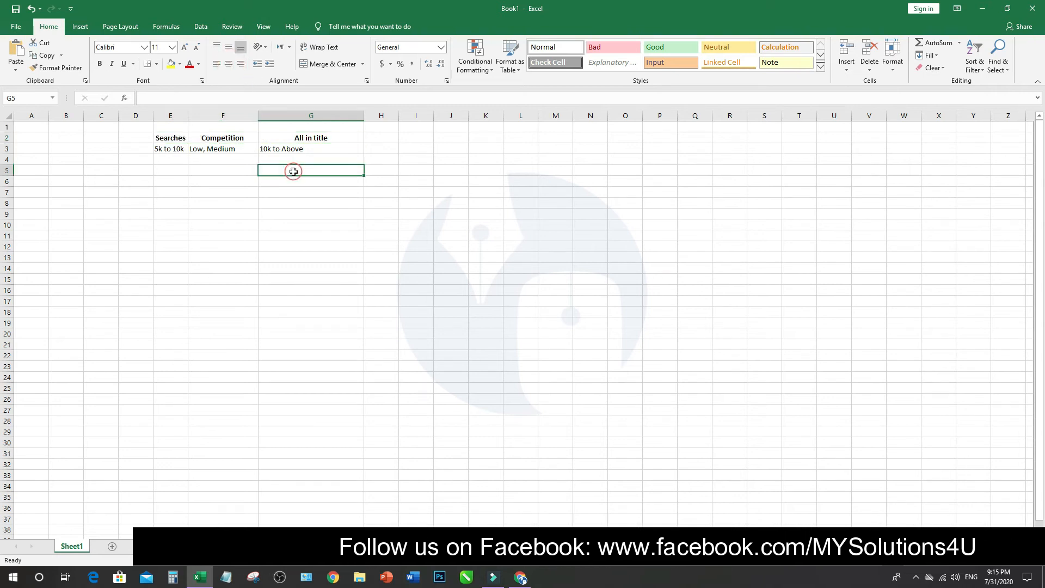
drag(188, 116, 211, 118)
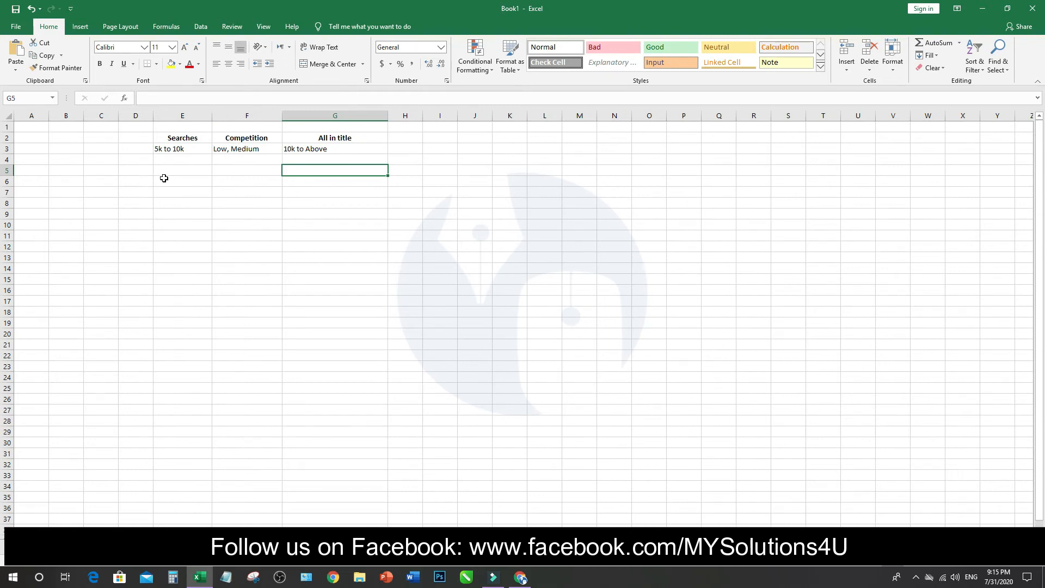
Enlarge the text in E2:G3 to font size 18 and fit column F to its contents.
drag(163, 140, 326, 149)
click(186, 47)
click(186, 47)
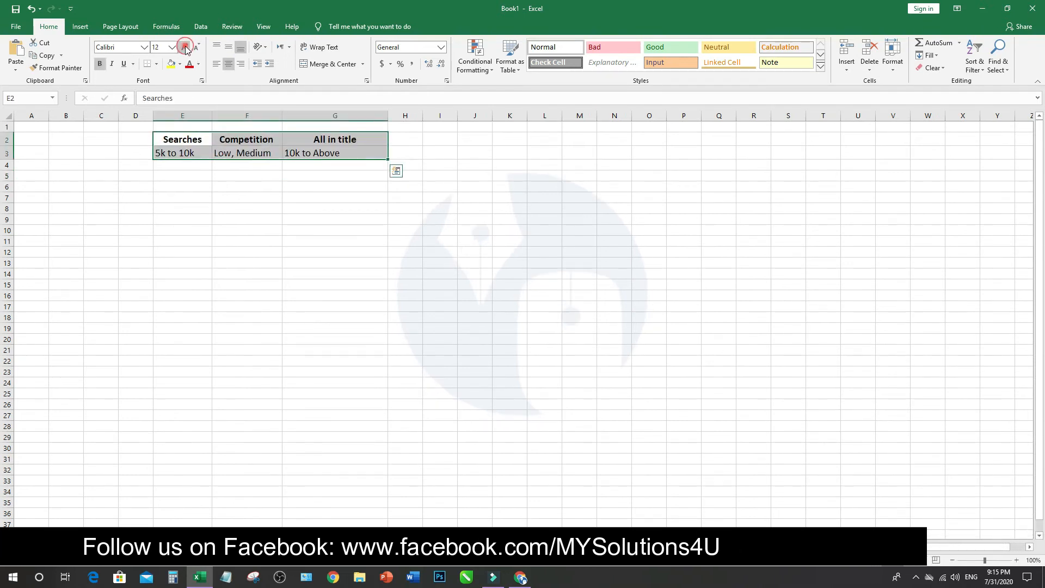
click(185, 48)
click(186, 48)
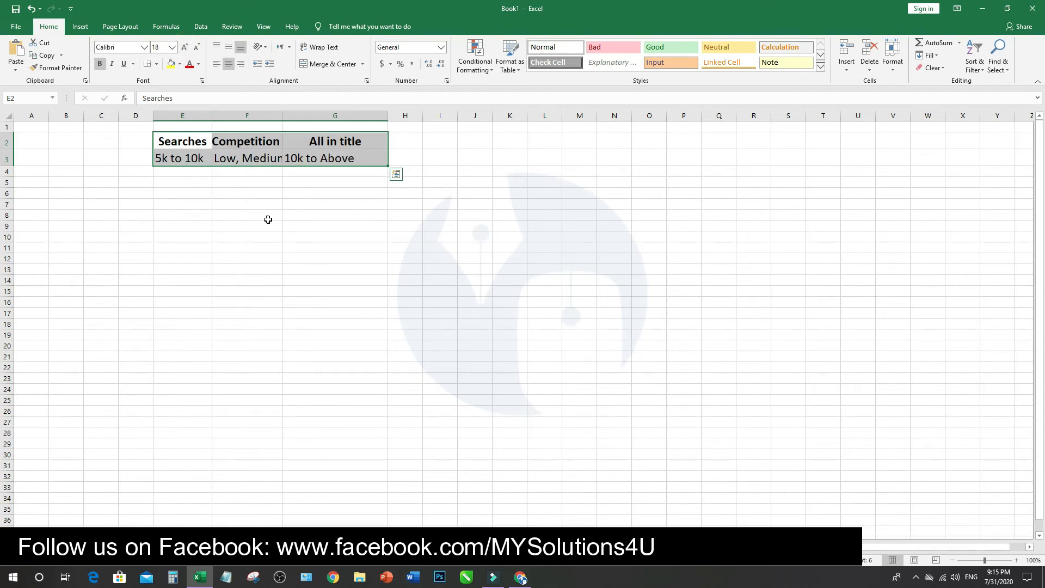
double_click(282, 115)
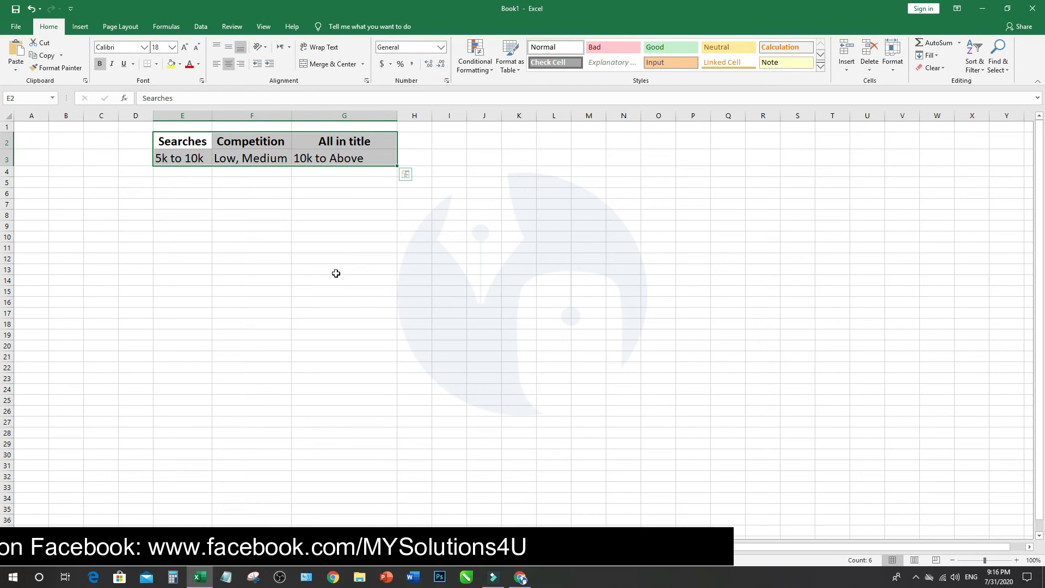
click(336, 273)
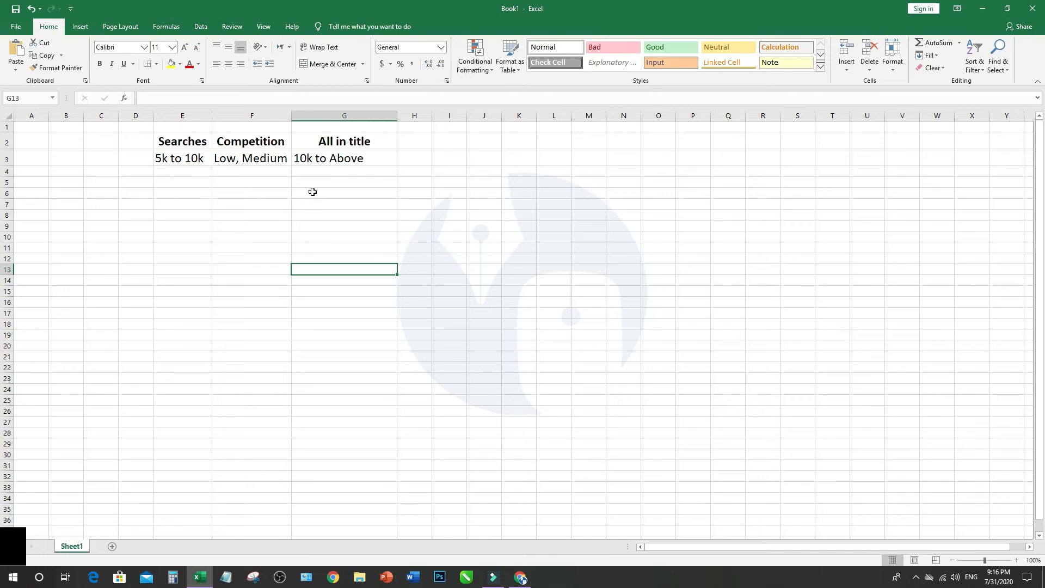
Switch to Keyword Planner in Chrome and select the keyword ideas "how to make money online" and "how can i earn money online".
click(513, 580)
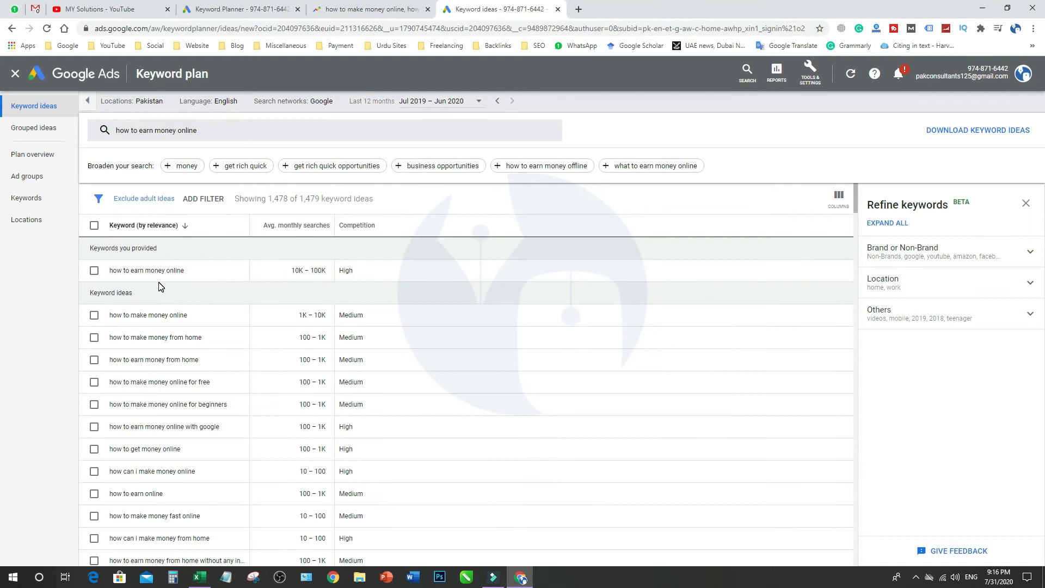
click(94, 271)
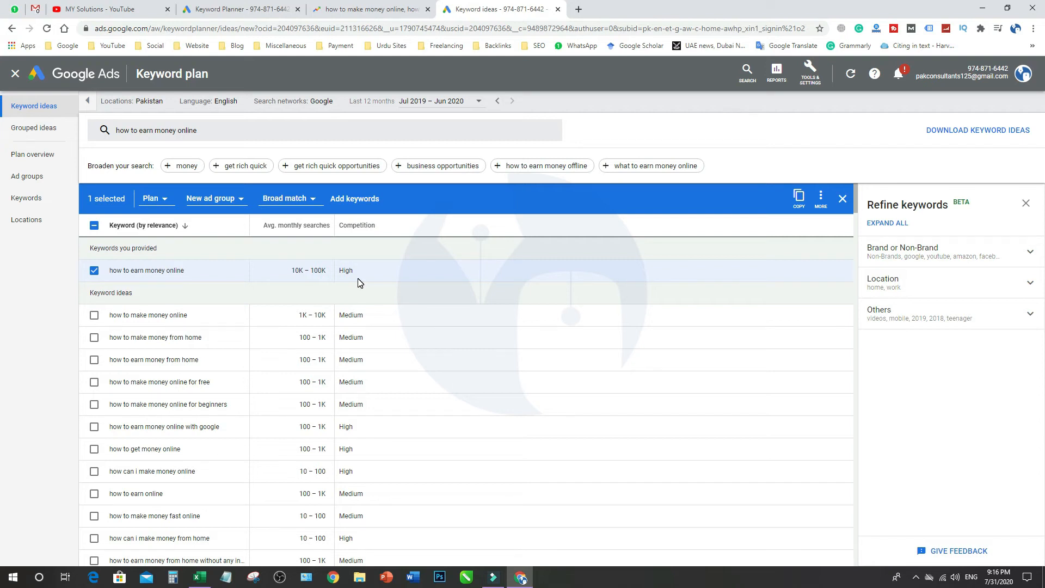
click(94, 271)
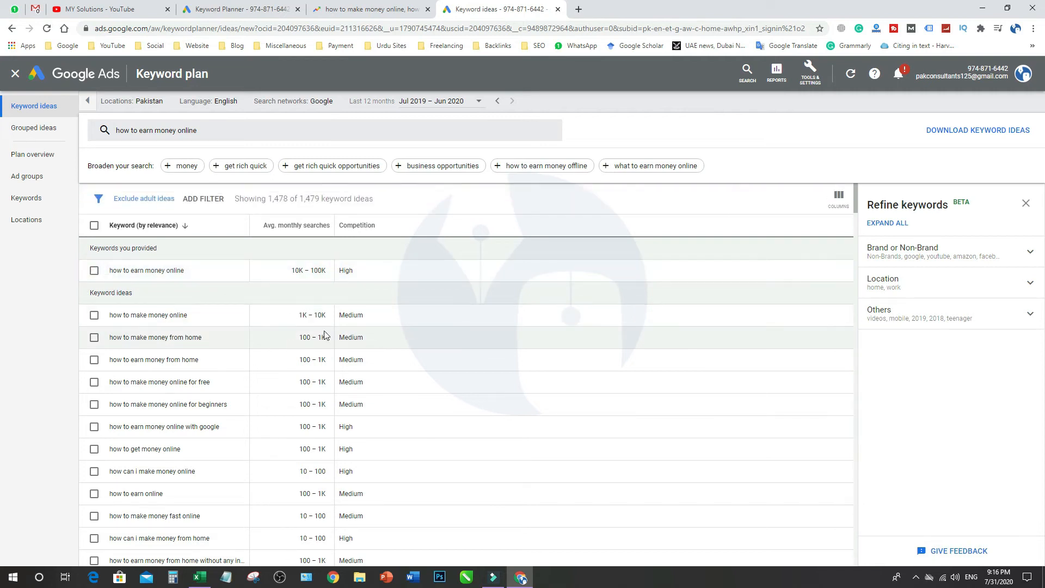
click(94, 316)
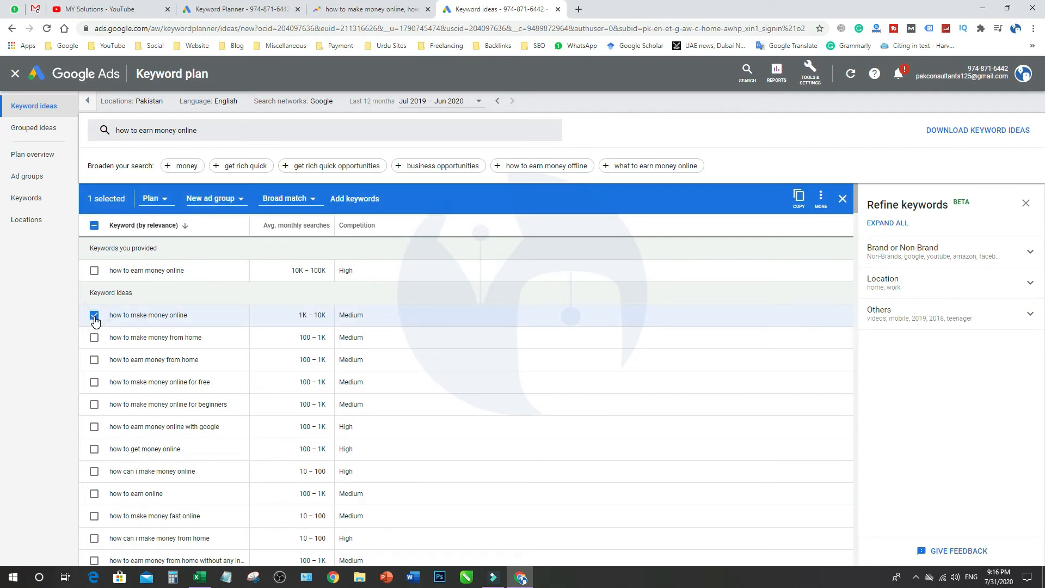
scroll(96, 321, down, 3)
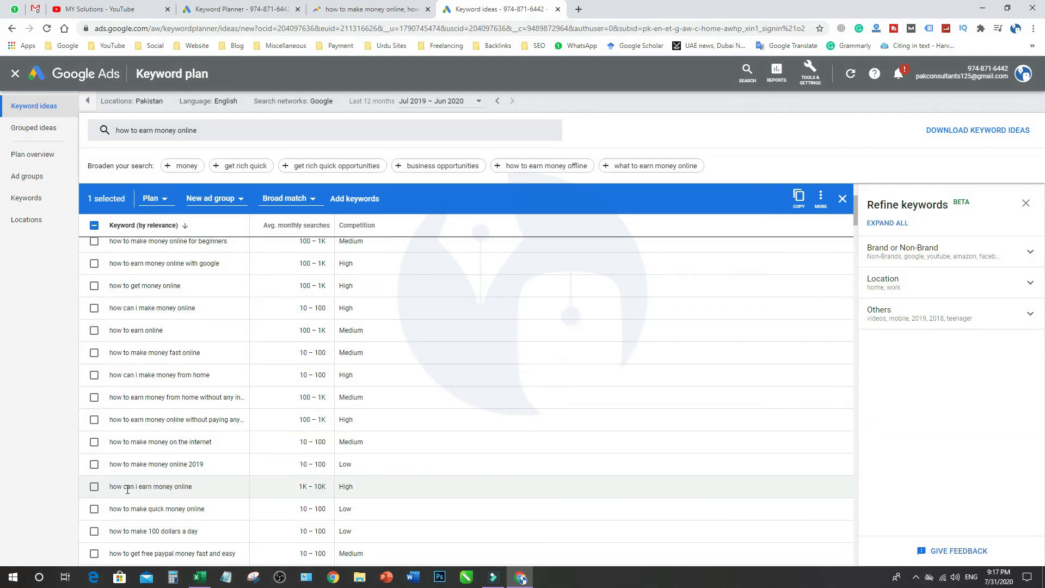
click(93, 486)
scroll(243, 388, up, 3)
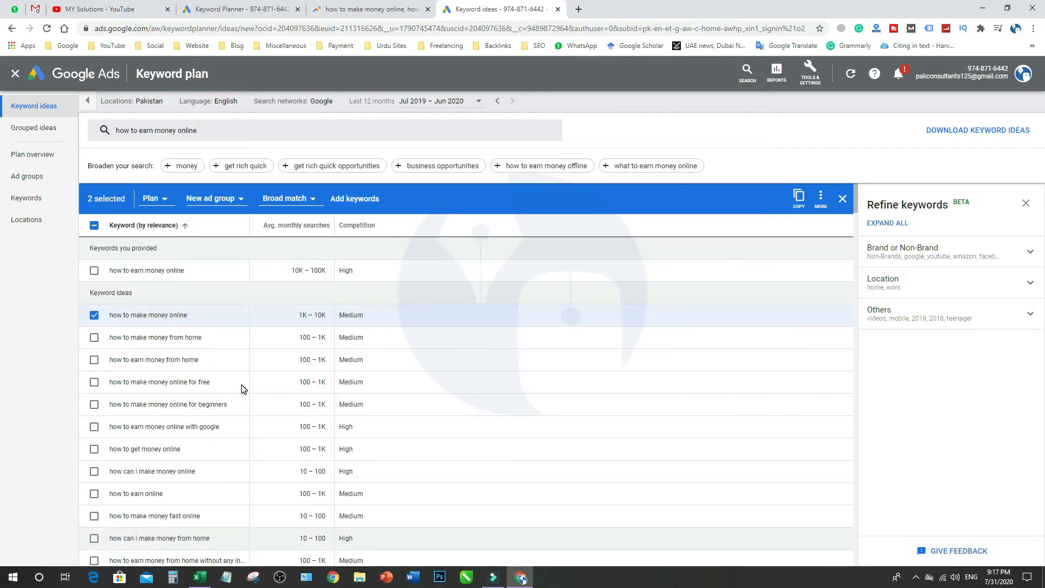
Sort the keyword ideas by relevance in descending order and add the provided keyword "how to earn money online" to the selection.
click(178, 229)
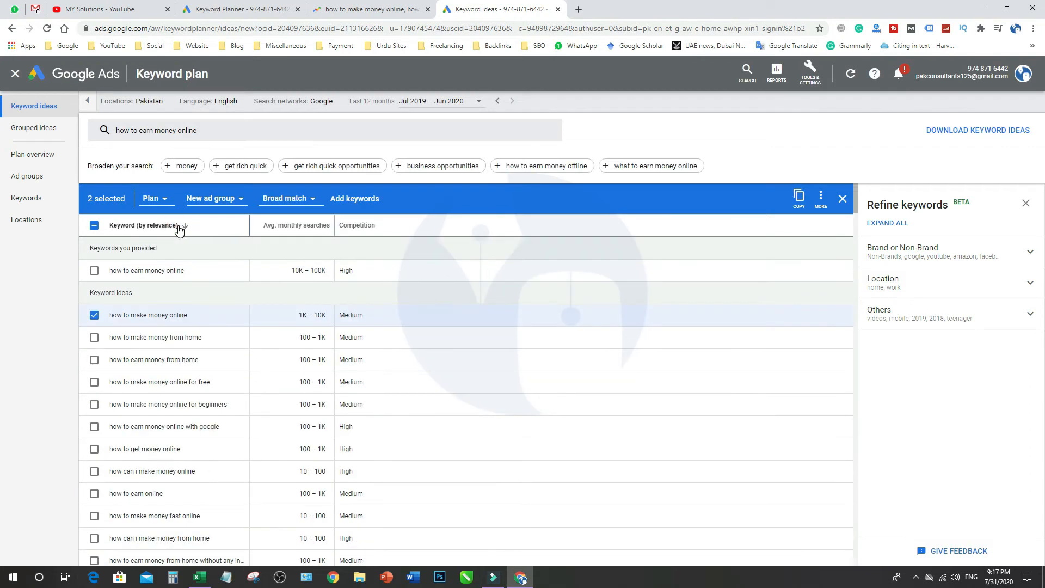
click(182, 229)
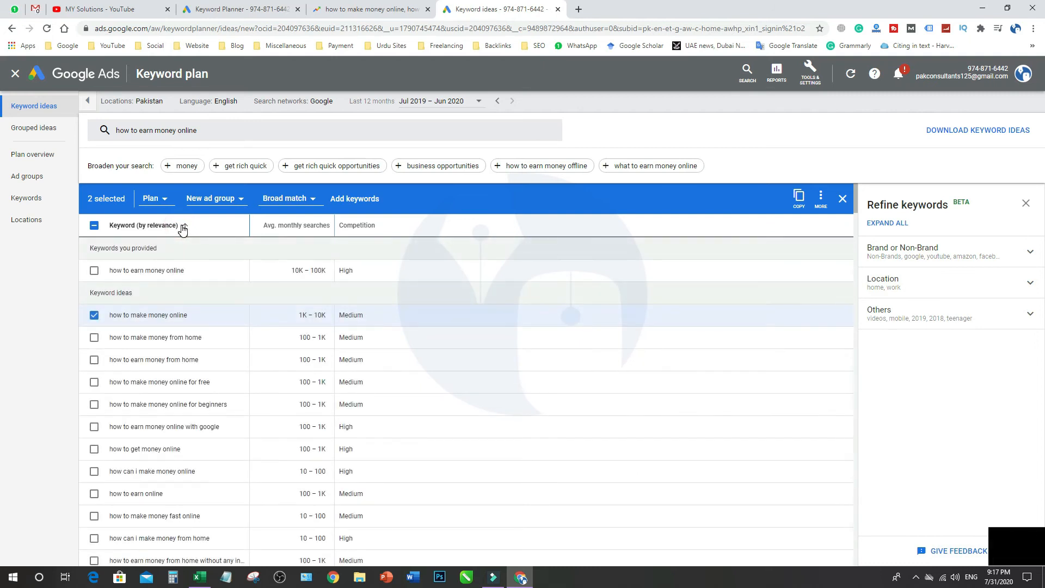
click(182, 228)
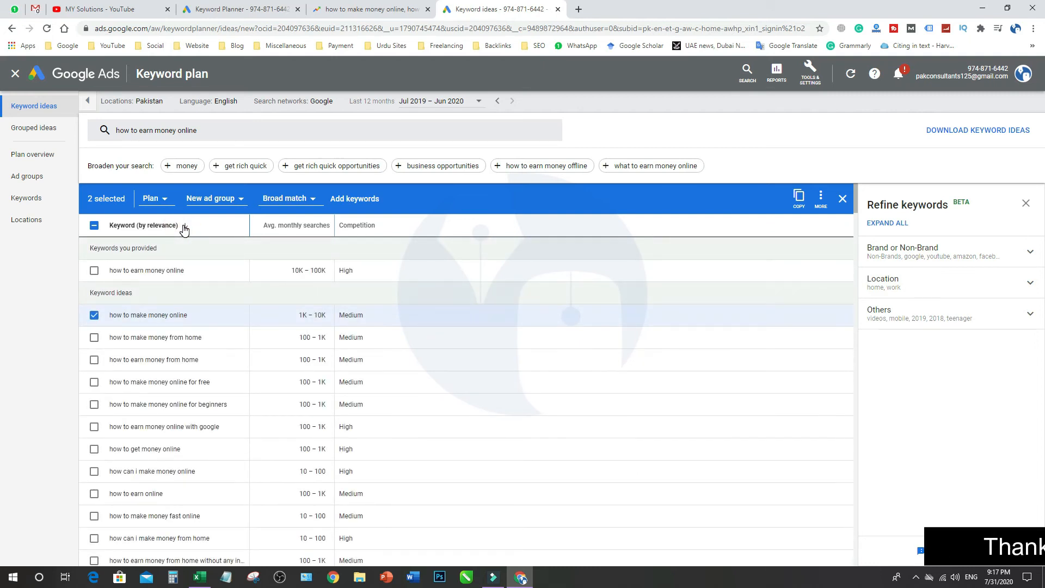
click(94, 272)
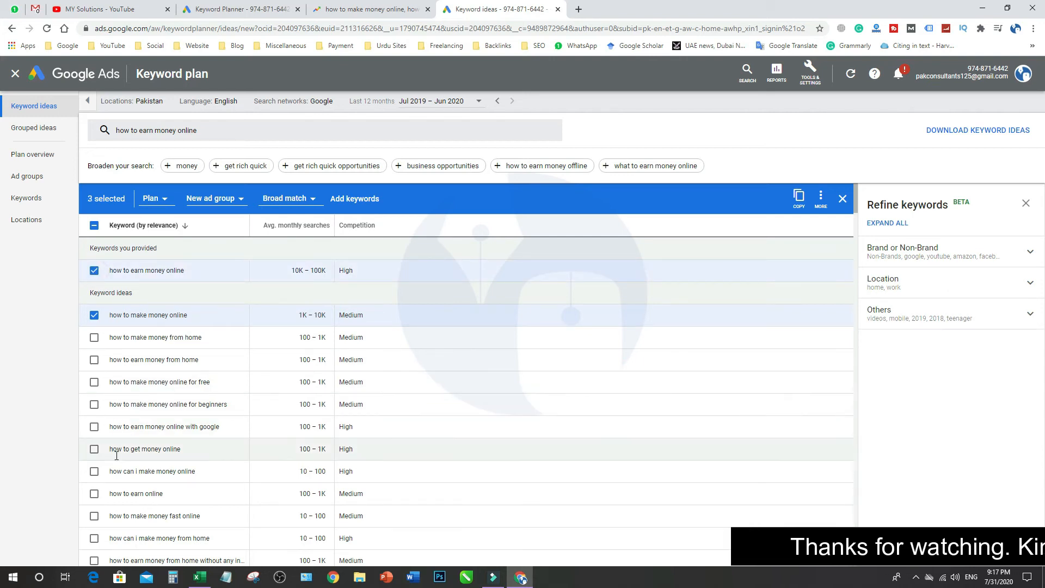
Look through the keyword ideas list, comparing the average monthly searches and competition of each keyword.
scroll(112, 392, down, 6)
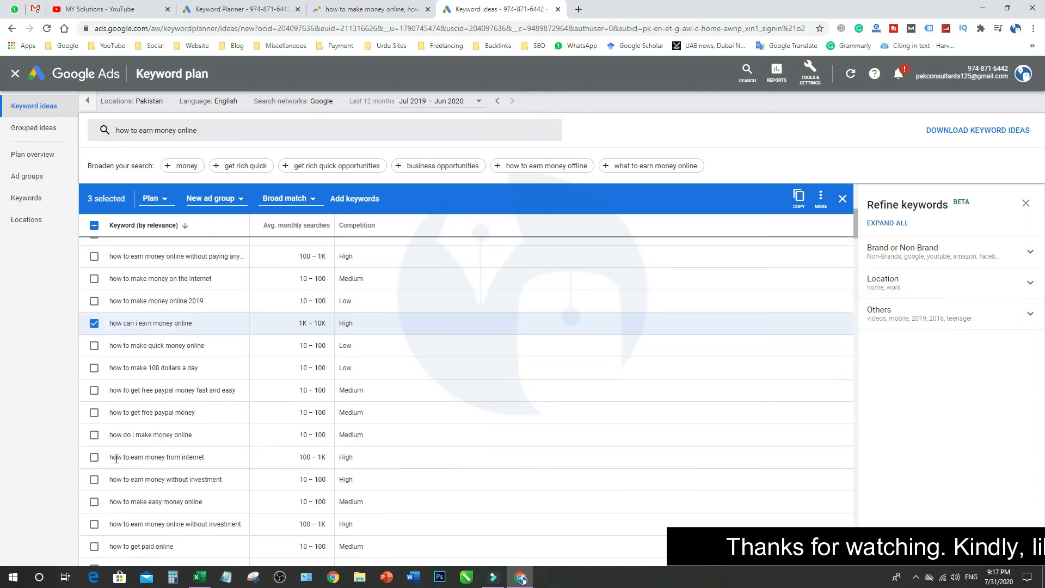
scroll(116, 458, down, 1)
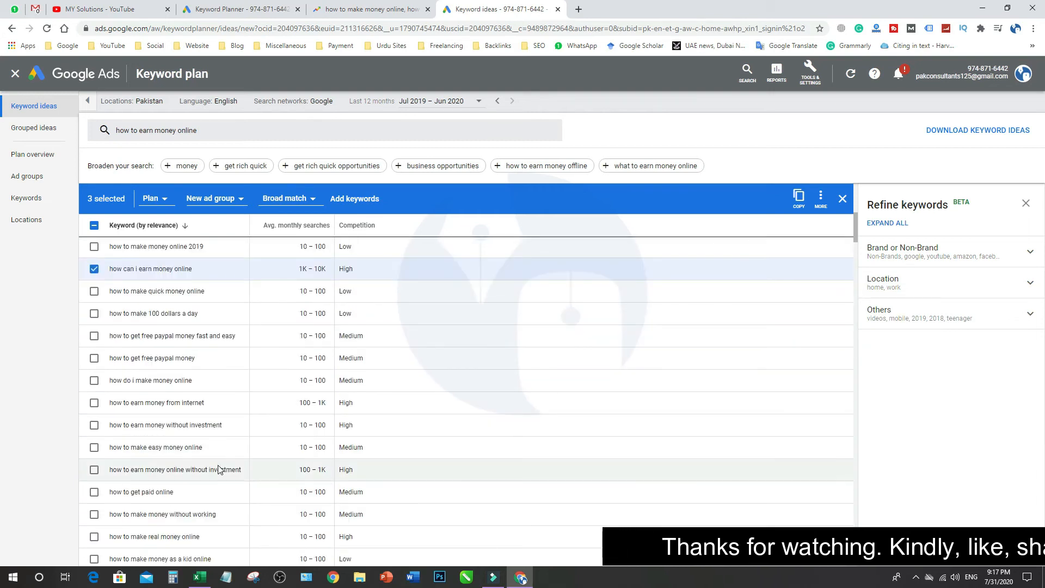
scroll(218, 469, down, 1)
scroll(218, 469, down, 1)
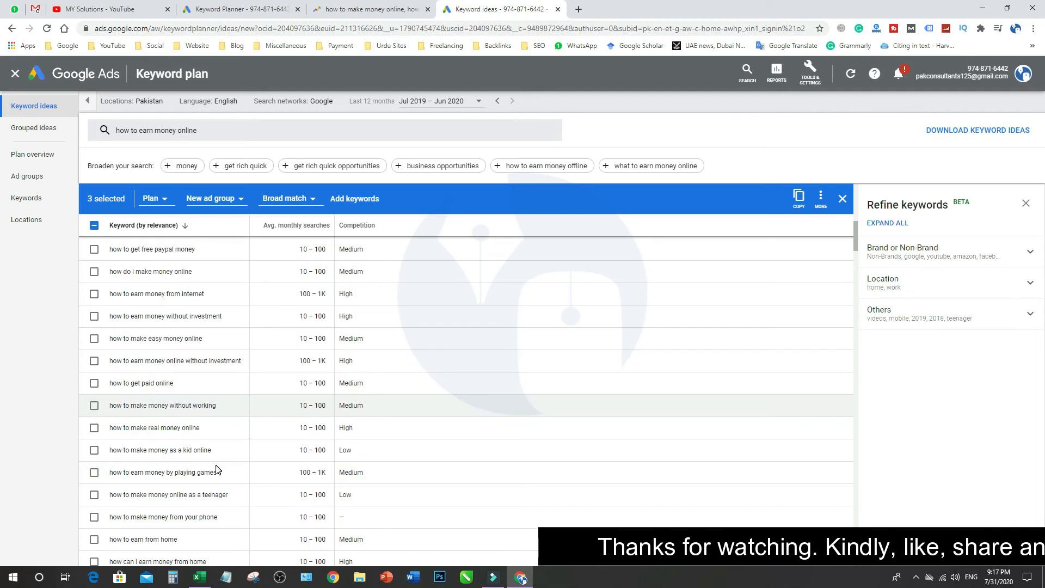
scroll(216, 468, up, 7)
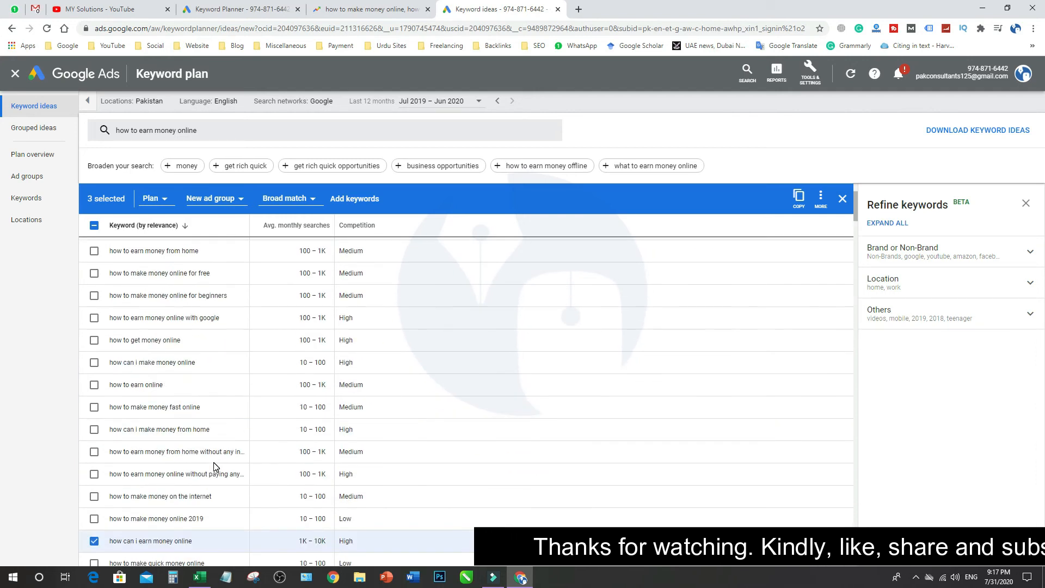
scroll(214, 466, up, 2)
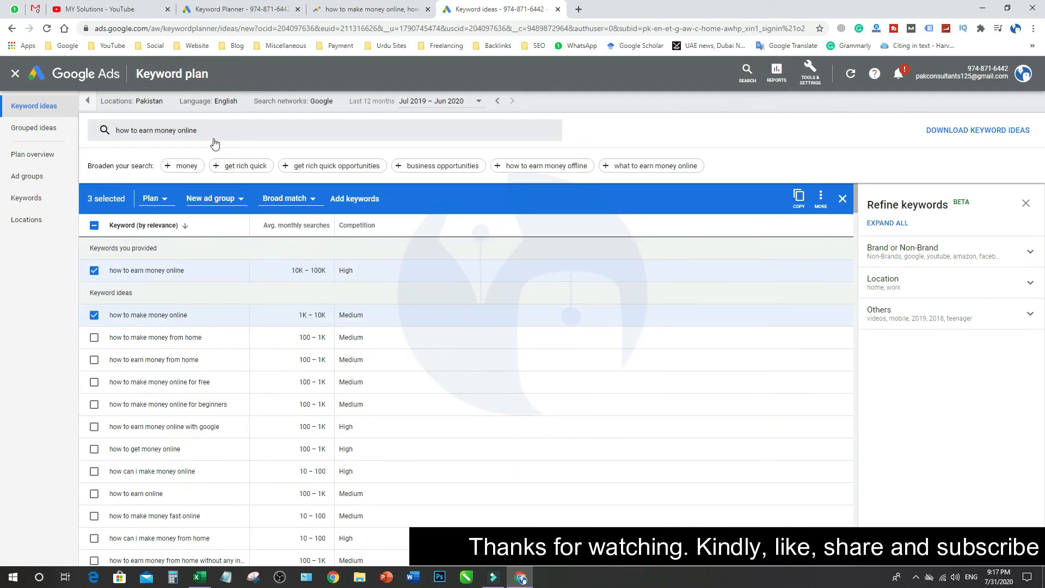
scroll(216, 158, up, 1)
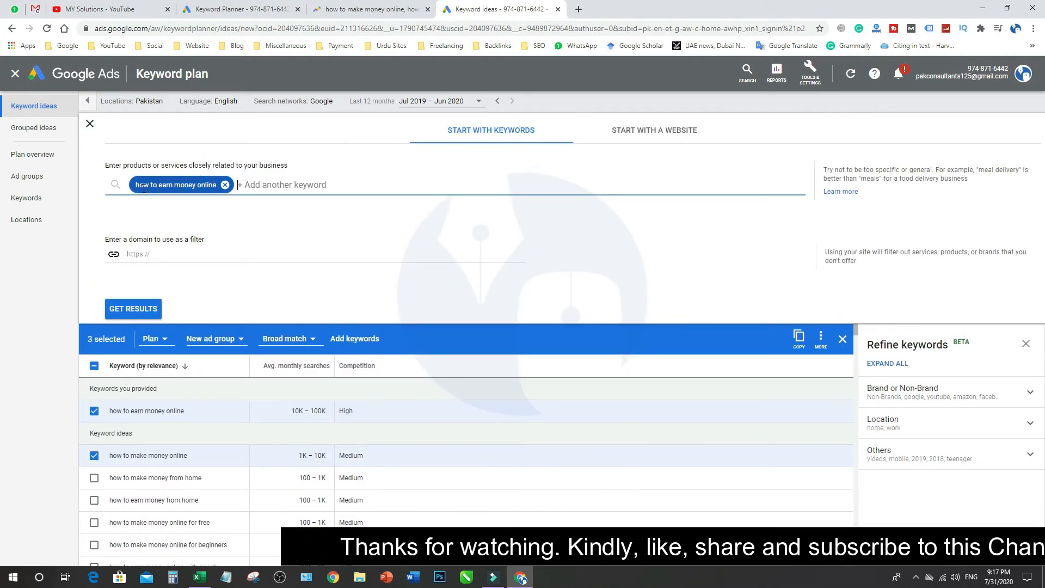
Add "how to make money online" and "how to earn money from youtube" to the keyword search and get the results.
text(how to earn money online)
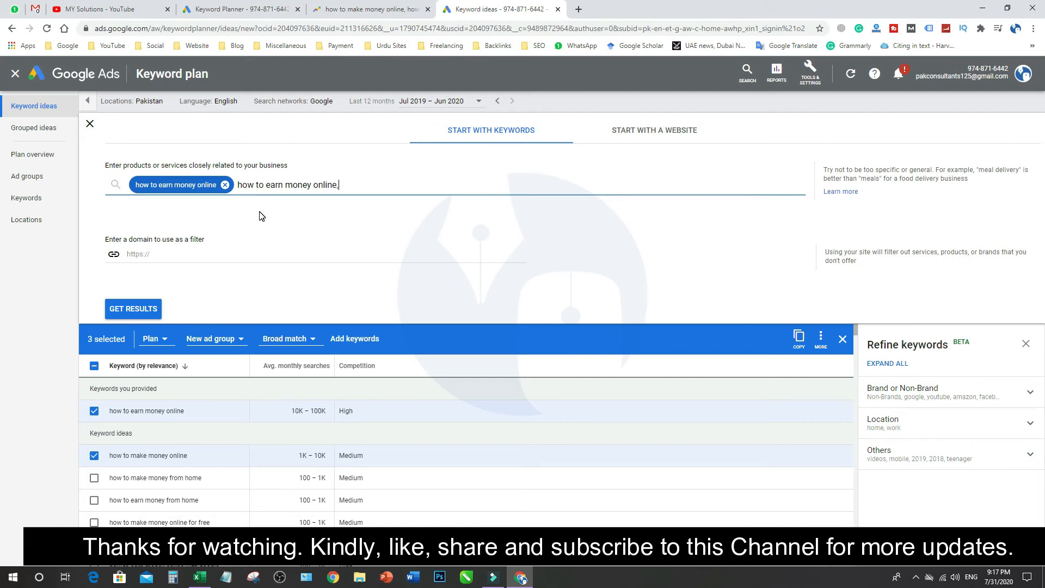
key(Return)
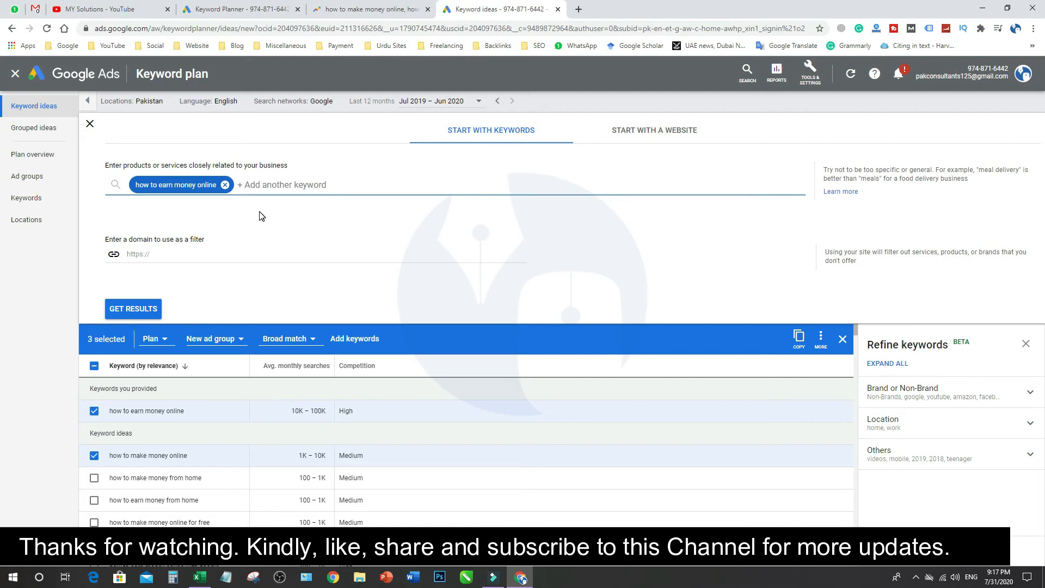
text(how tio)
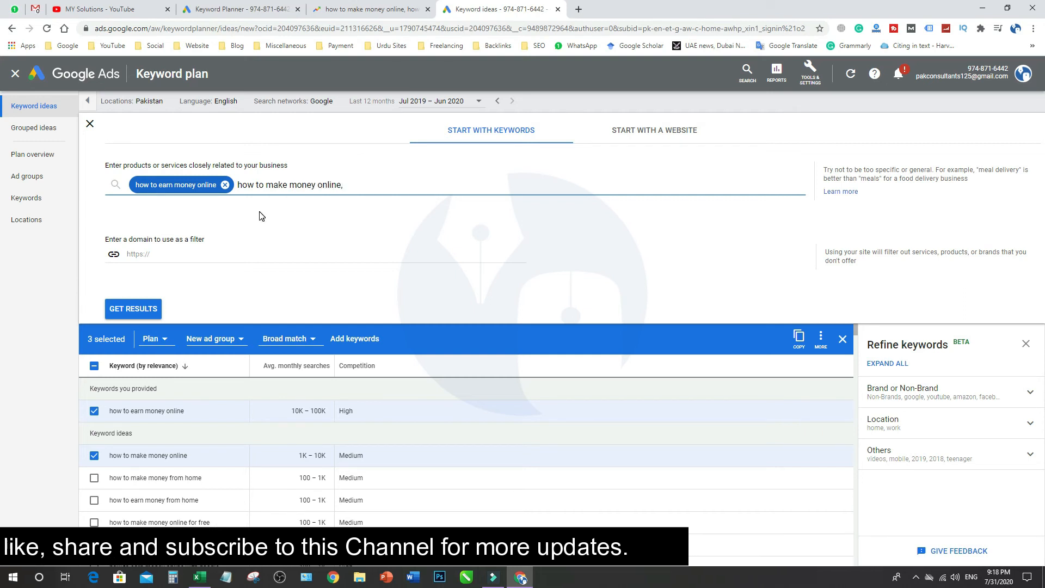
key(Return)
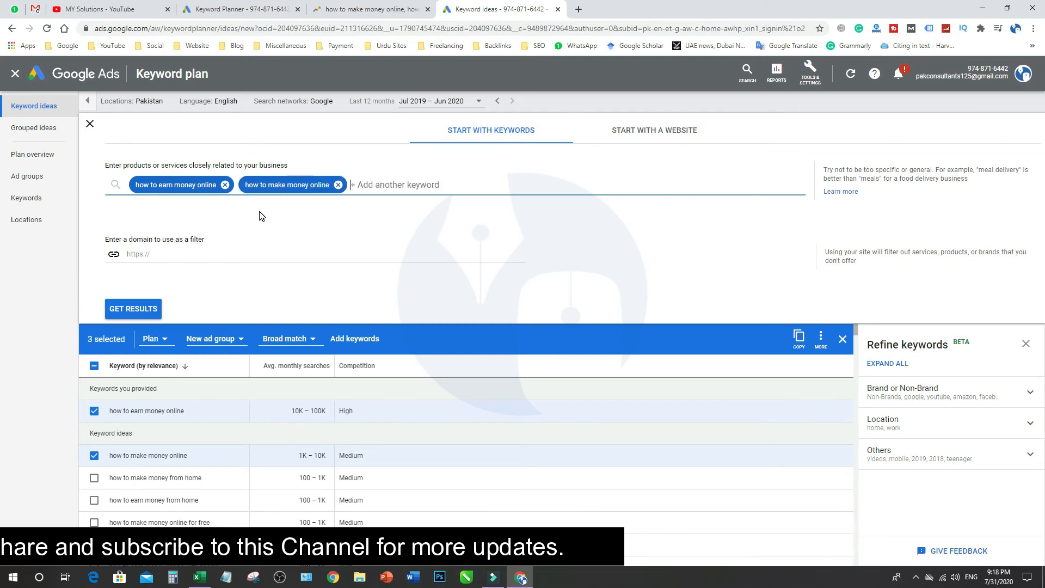
text(how to earn money from youtube)
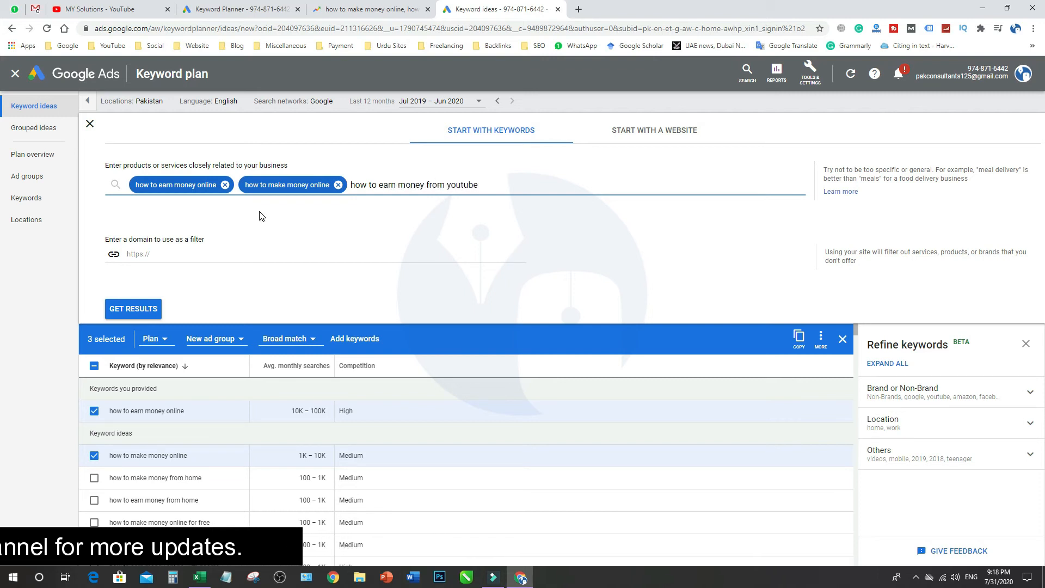
key(Return)
text(how to)
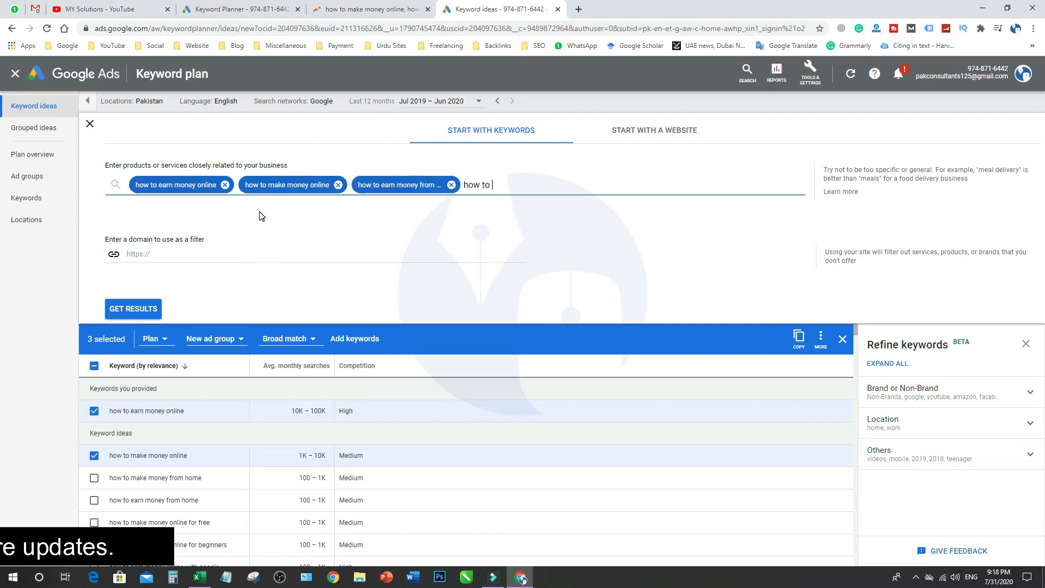
text( earn mo)
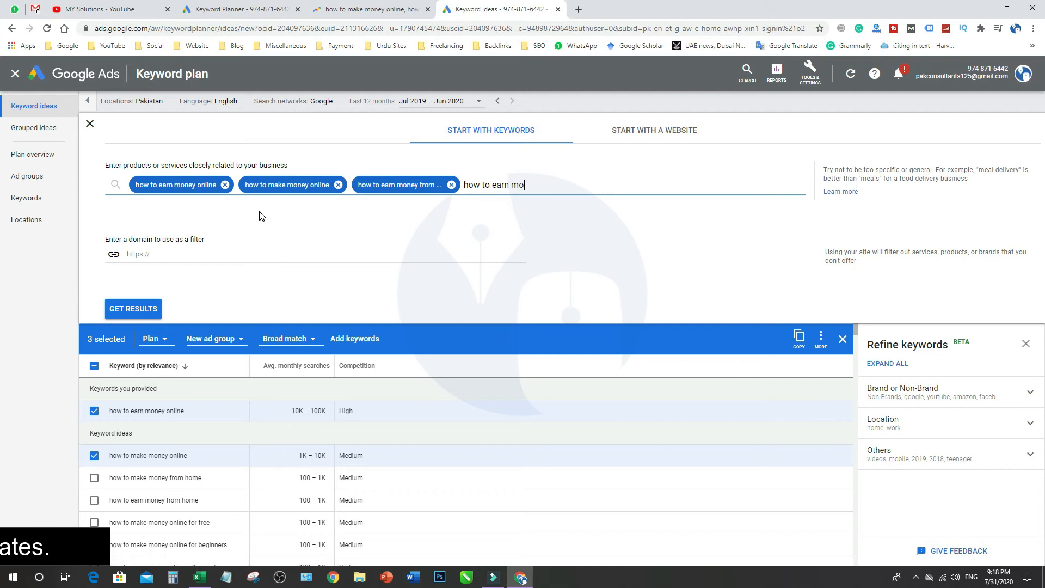
text(ney from )
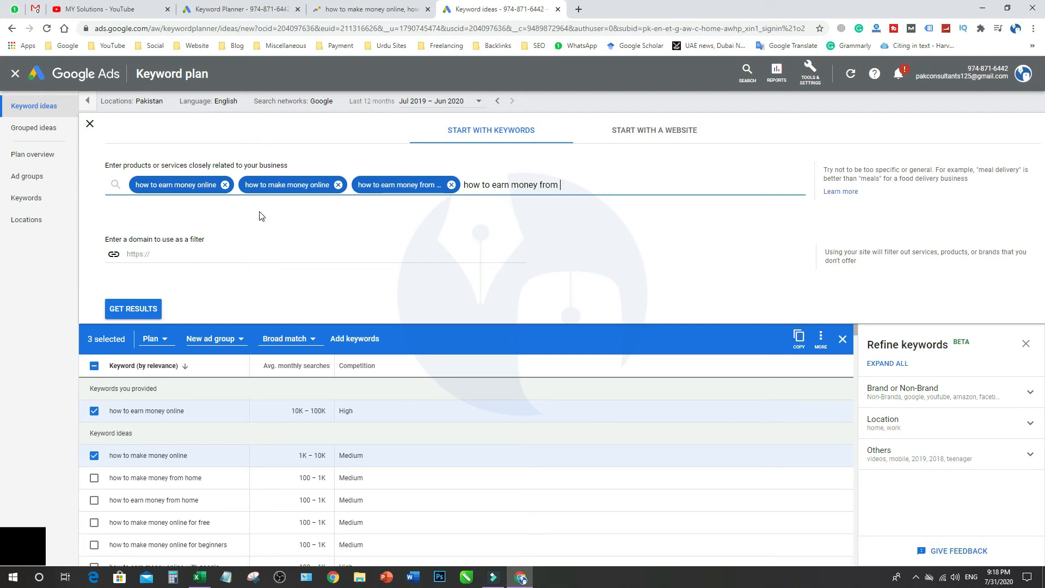
text(youtube)
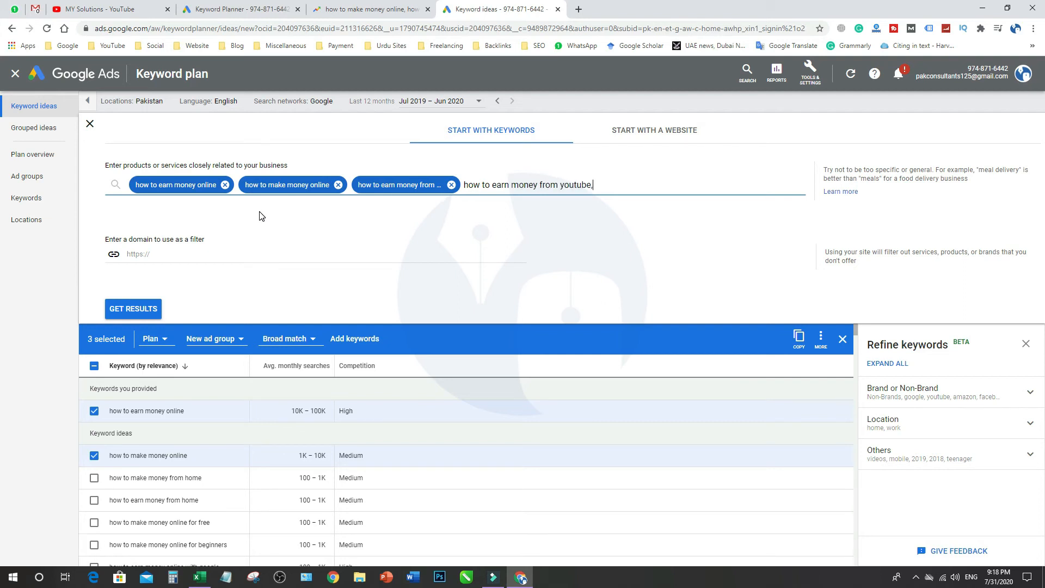
text(,)
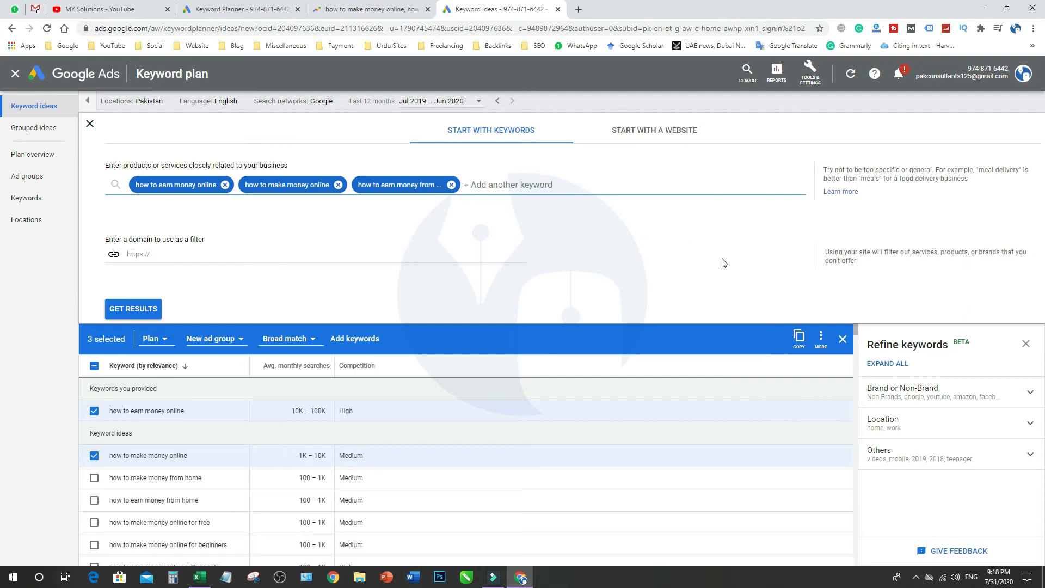
click(143, 309)
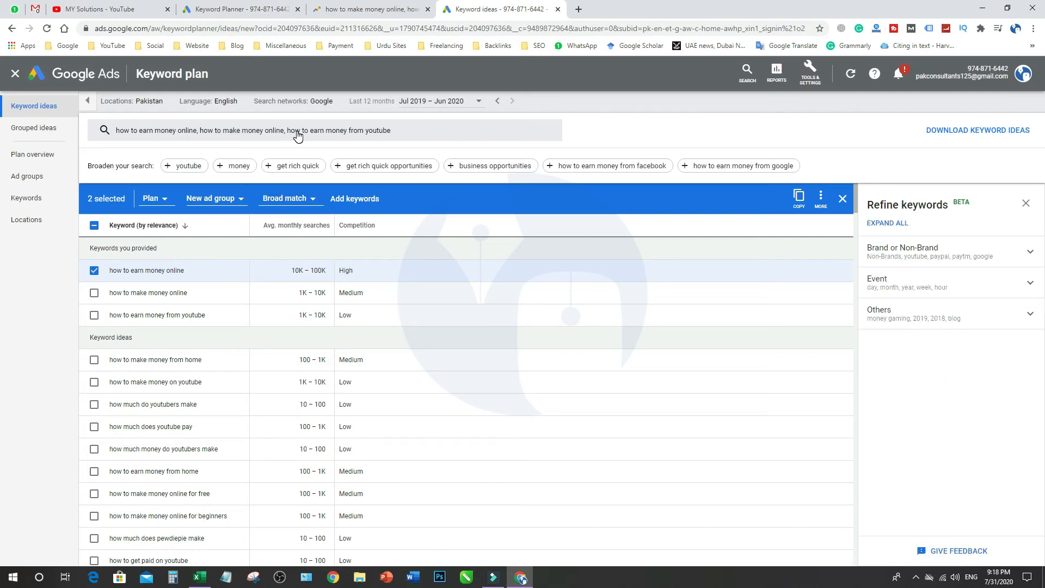
Select the remaining provided keywords plus "how to make money from home" and "how to make money on youtube", and copy all selected keywords.
click(94, 294)
click(94, 315)
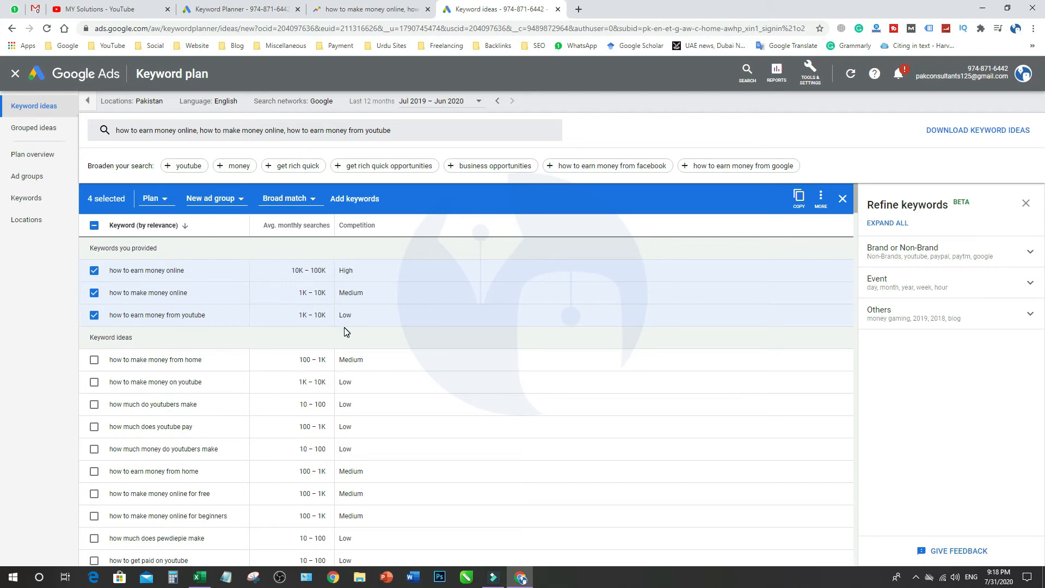
click(94, 360)
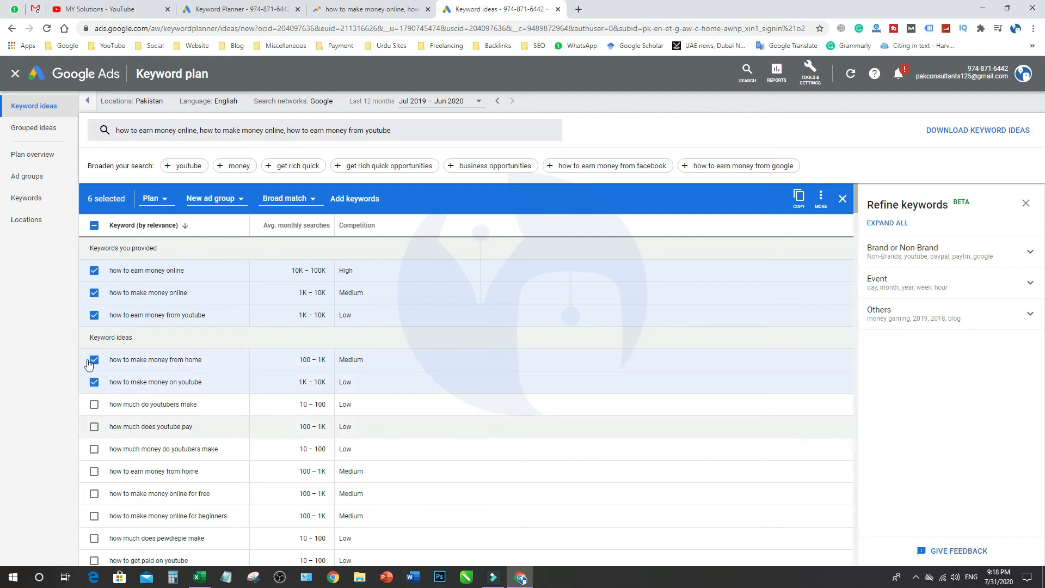
click(799, 199)
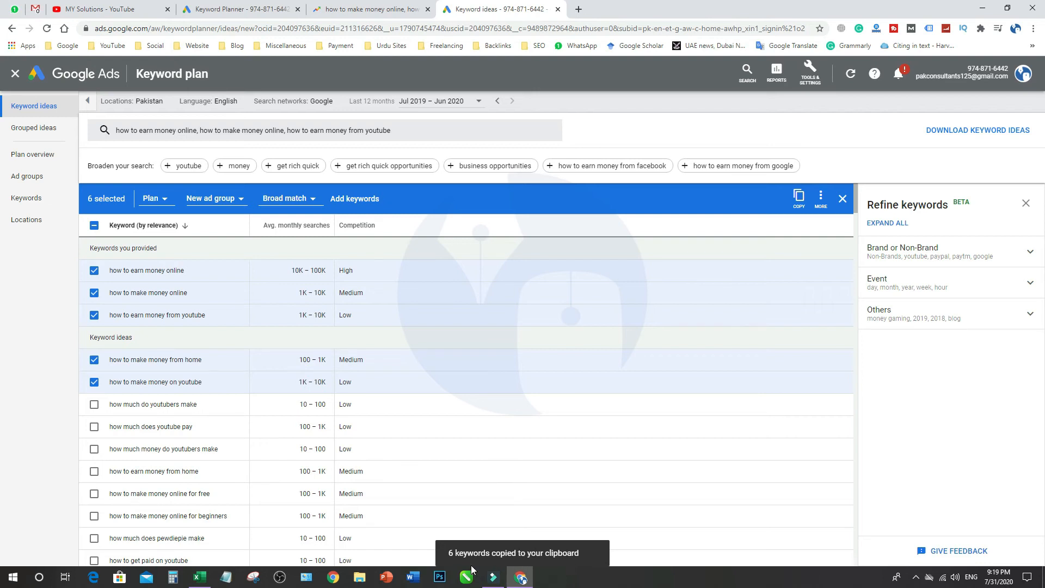
Switch to Excel, paste the copied keywords into column B starting at B6, and fit the column width to its contents.
click(200, 577)
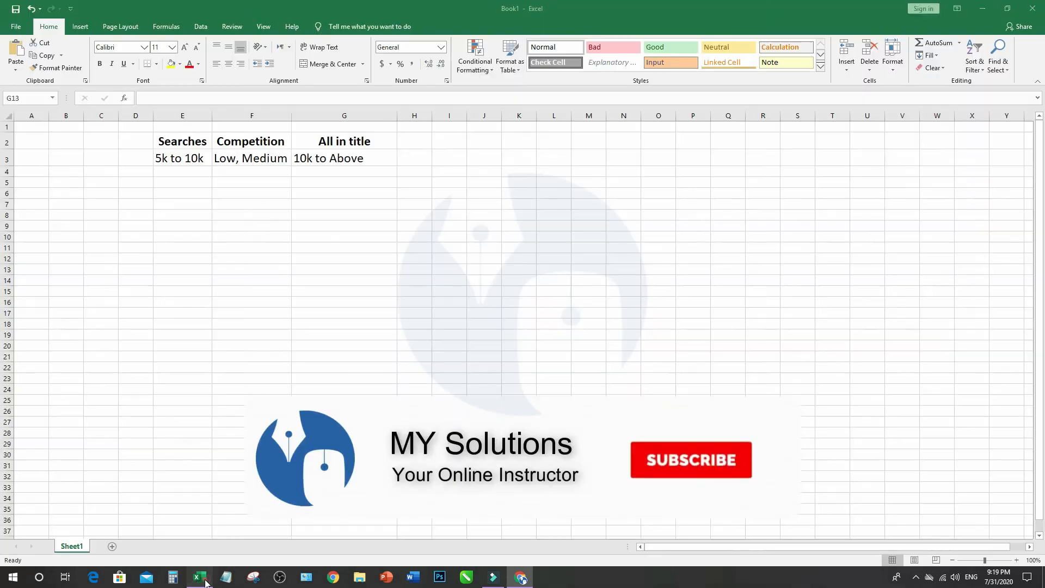
click(44, 195)
click(56, 193)
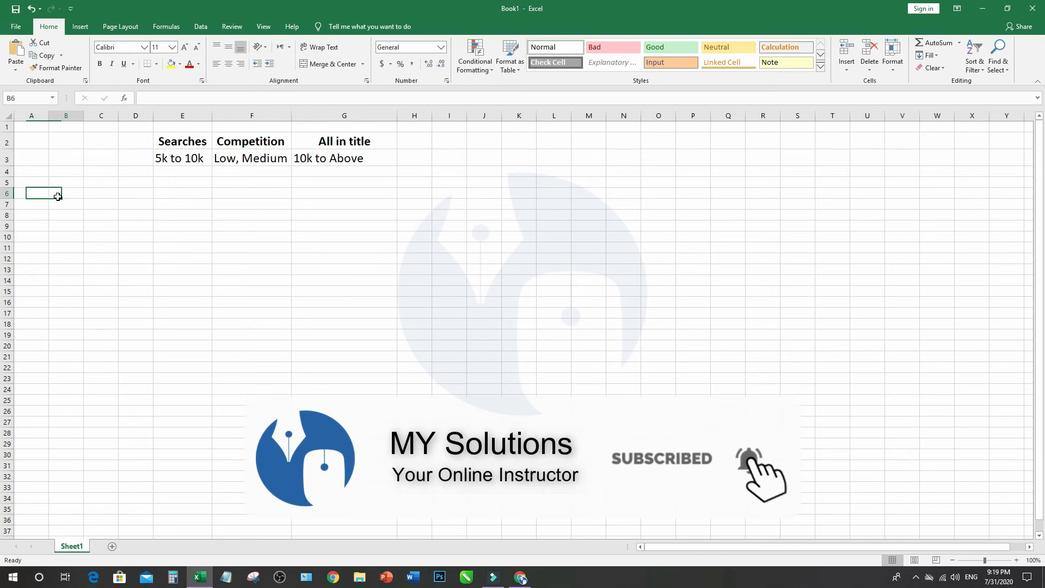
key(ctrl+v)
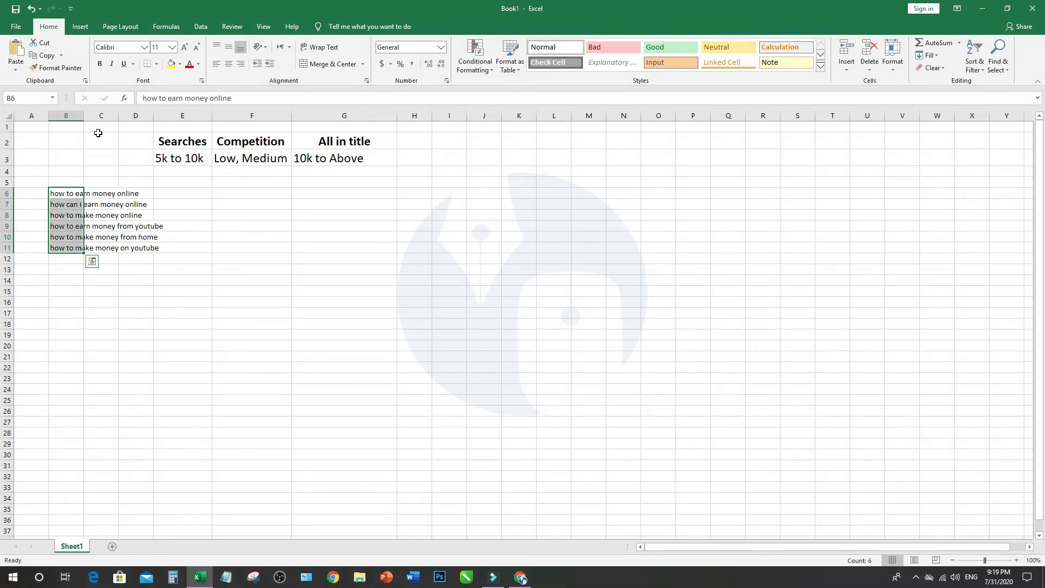
double_click(84, 116)
click(268, 298)
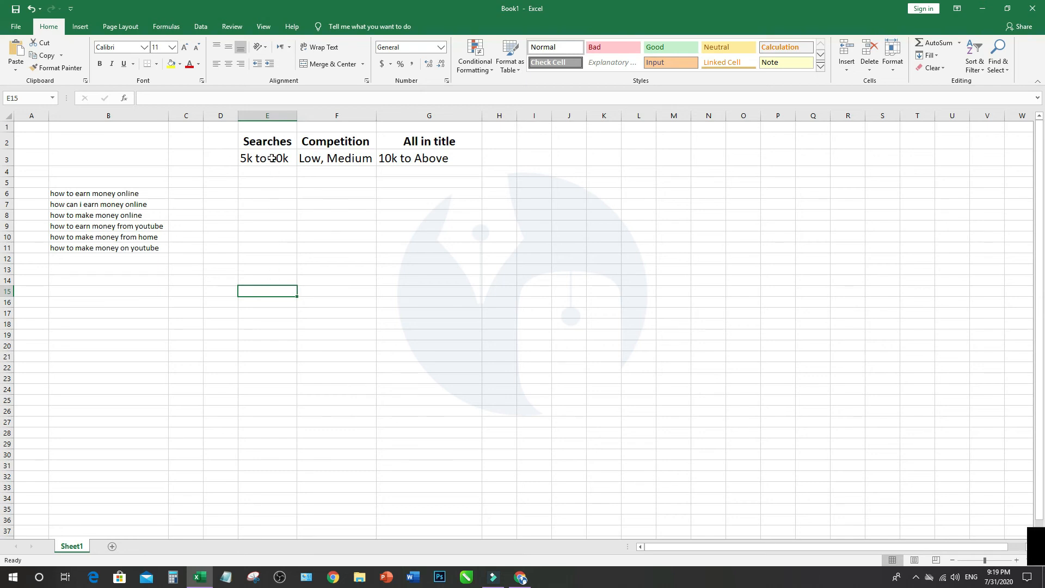
Look up the monthly searches for "how to earn money online" in Keyword Planner and enter "10k to 100k" in E6.
click(257, 192)
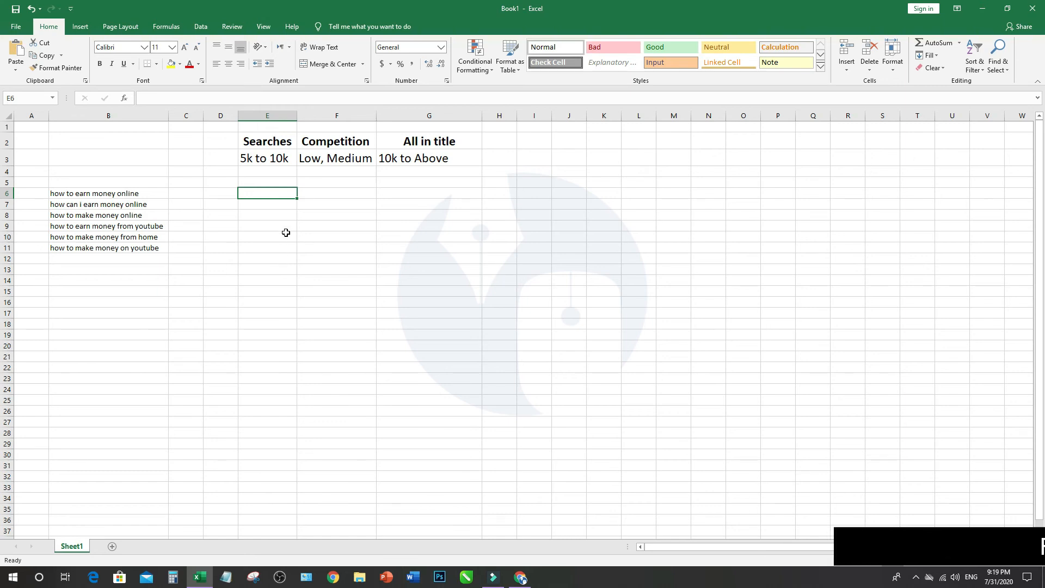
key(alt+Tab)
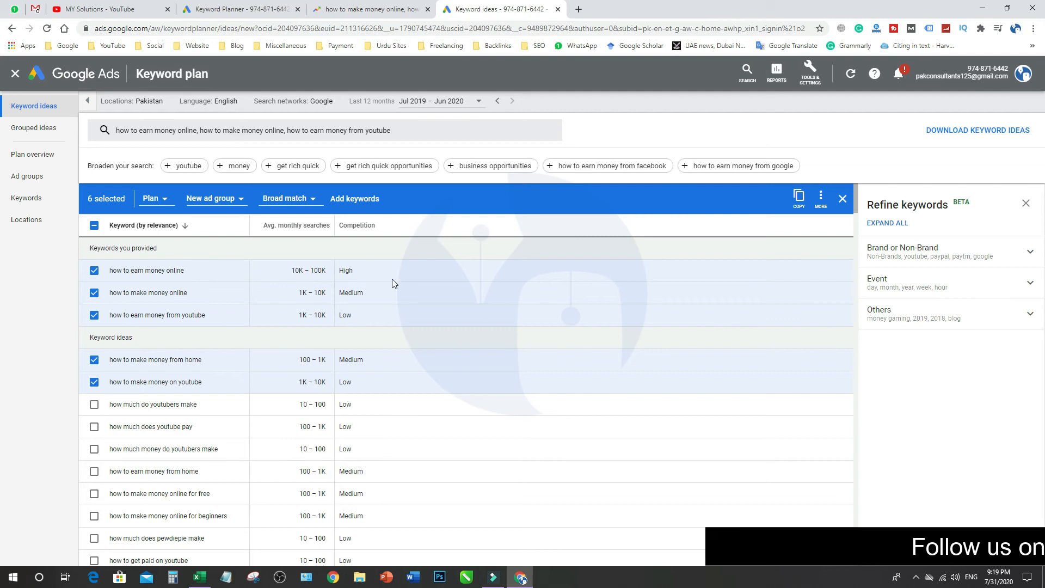
key(alt+Tab)
text(10)
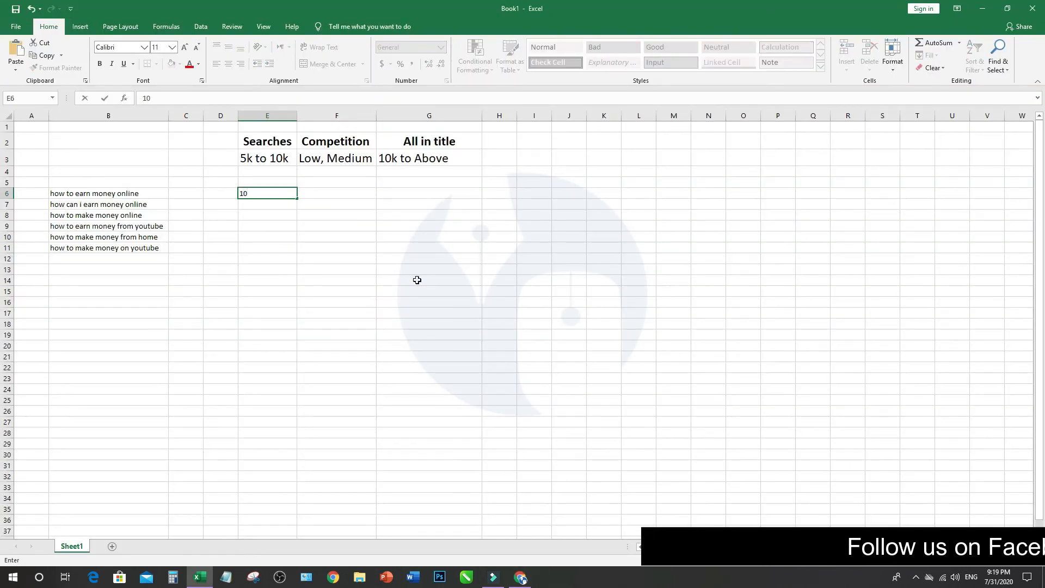
text(k to 100k)
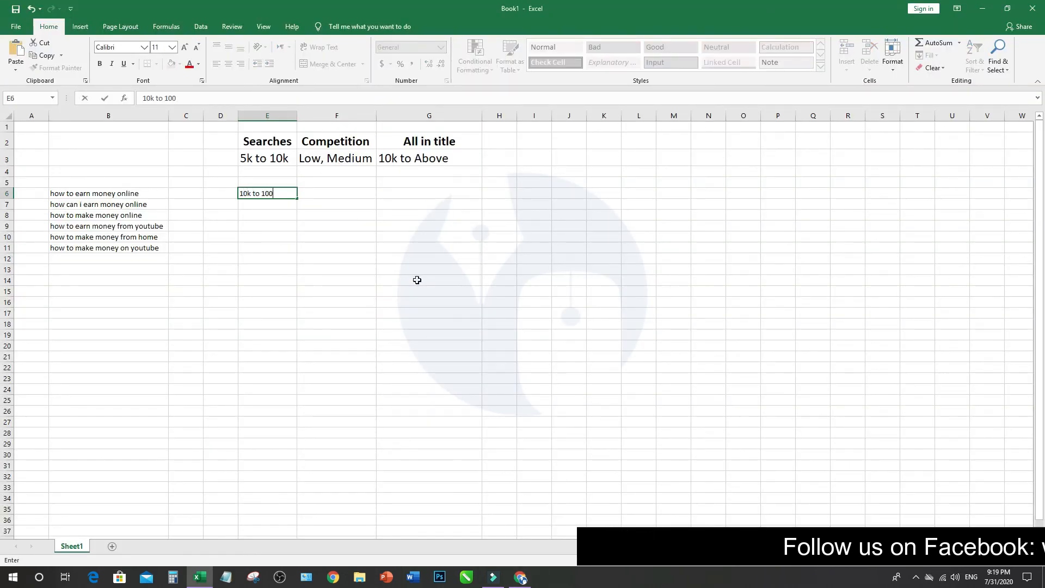
key(Return)
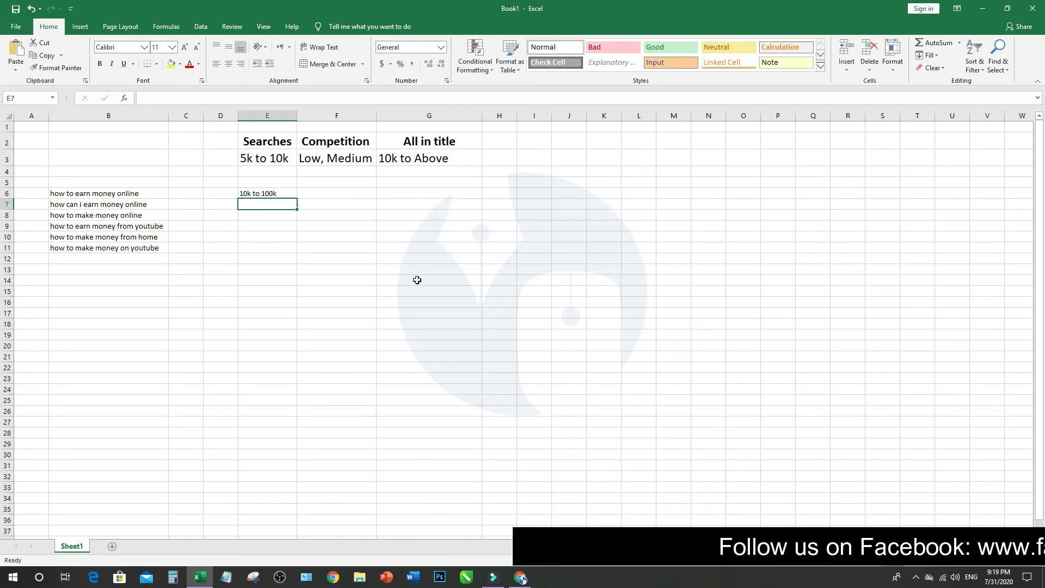
Enter "1k to 10k" in E7 as the searches for "how can i earn money online", checking Keyword Planner in Chrome.
key(alt+Tab)
key(alt+Tab)
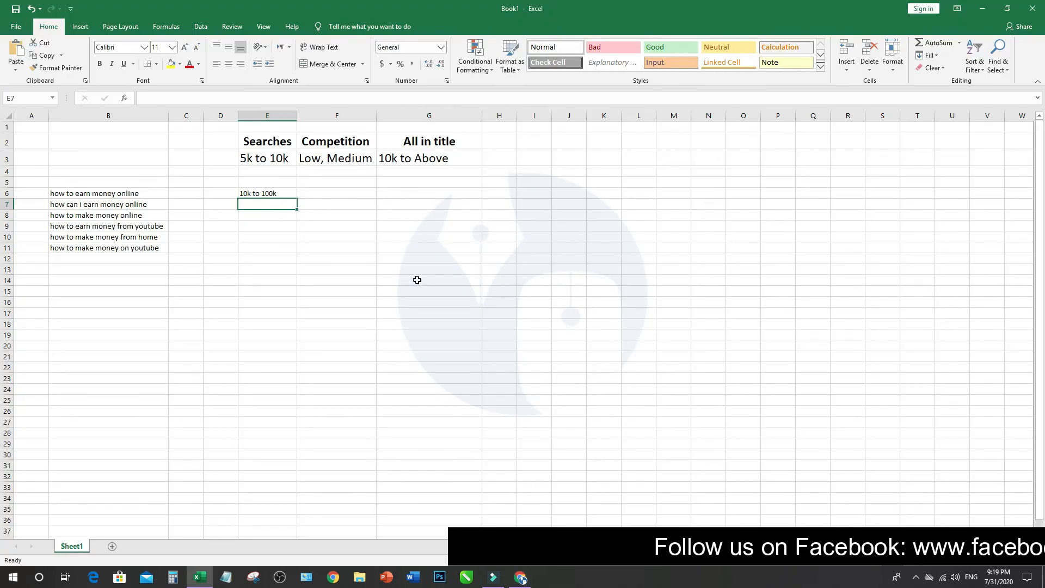
key(alt+Tab)
key(alt+Tab)
text(1k)
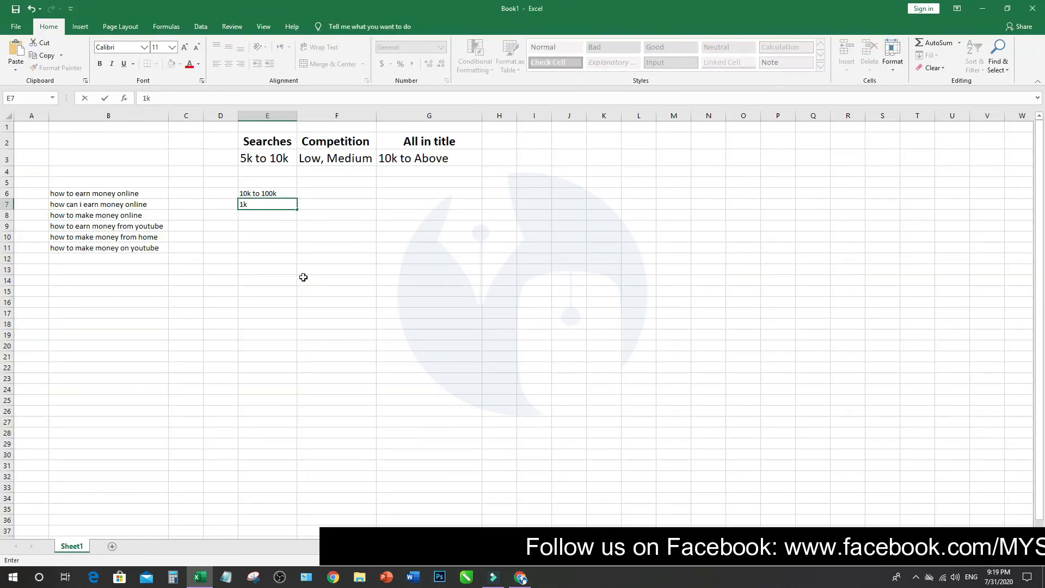
text( to 10)
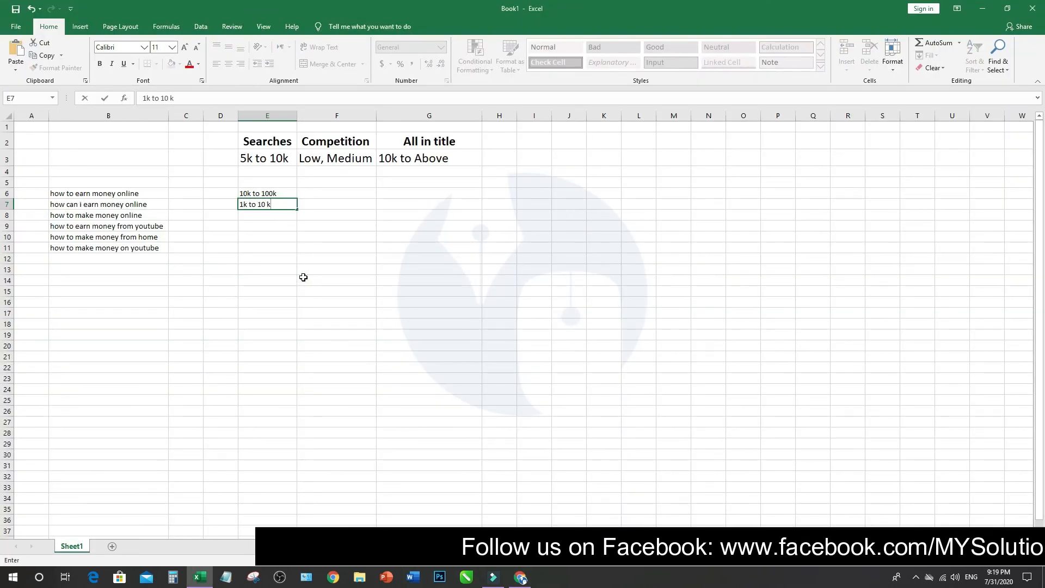
text(k)
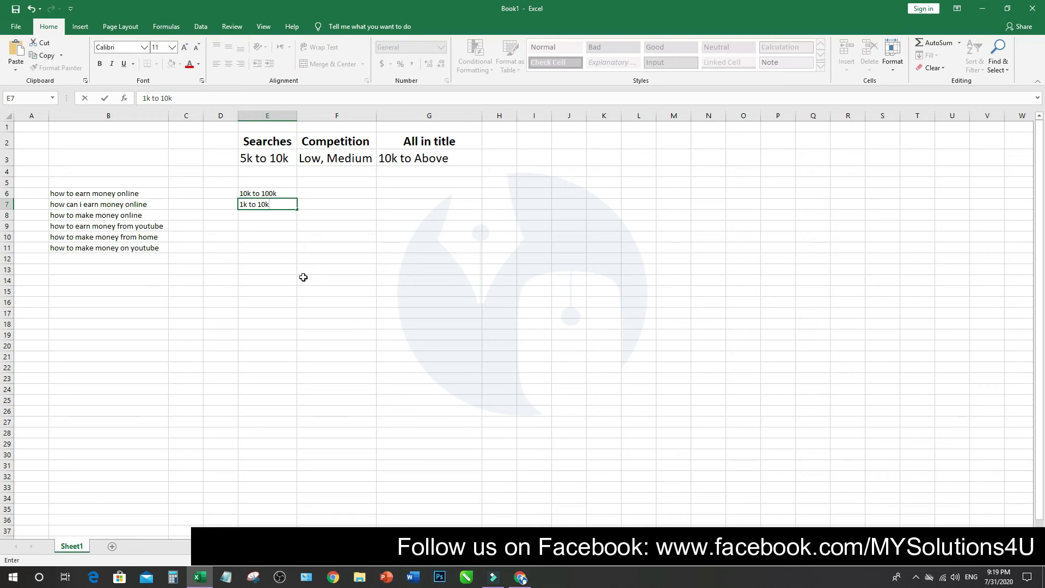
key(Return)
Check the searches for "how to make money online" in Keyword Planner and enter "1k to 10k" in E8.
key(alt+Tab)
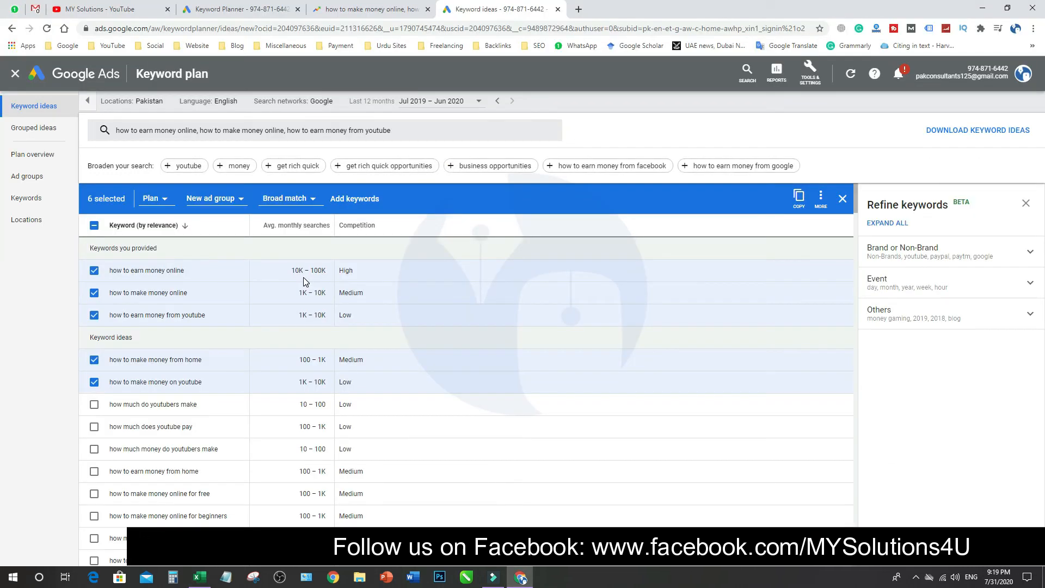
key(alt+Tab)
text(1k to 10k)
key(Return)
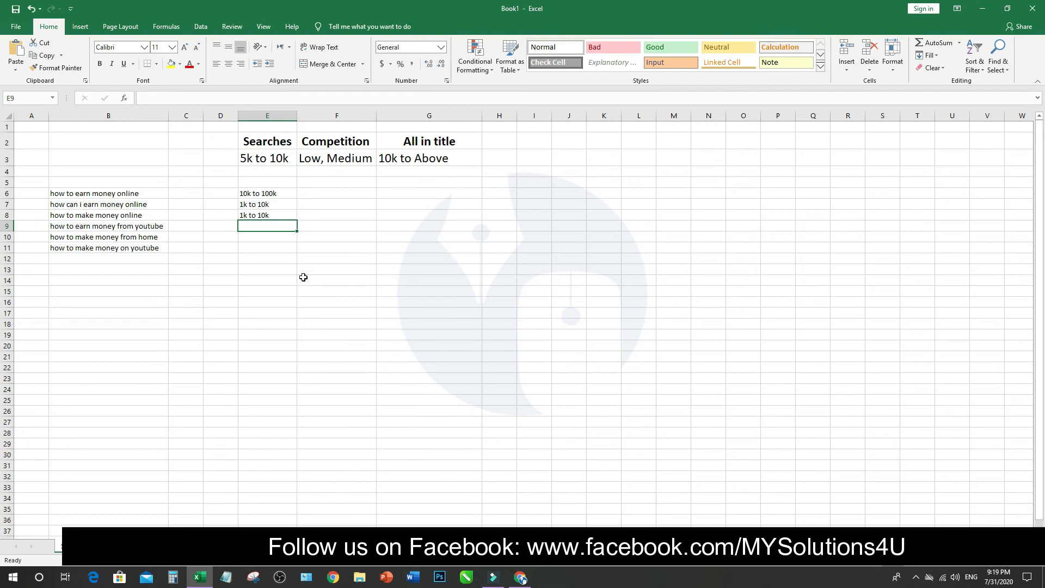
Check the remaining searches in Keyword Planner in Chrome and enter "100 to 1k" in E9 and "1k to 10k" in E10.
key(alt+Tab)
key(alt+Tab)
text(100 t)
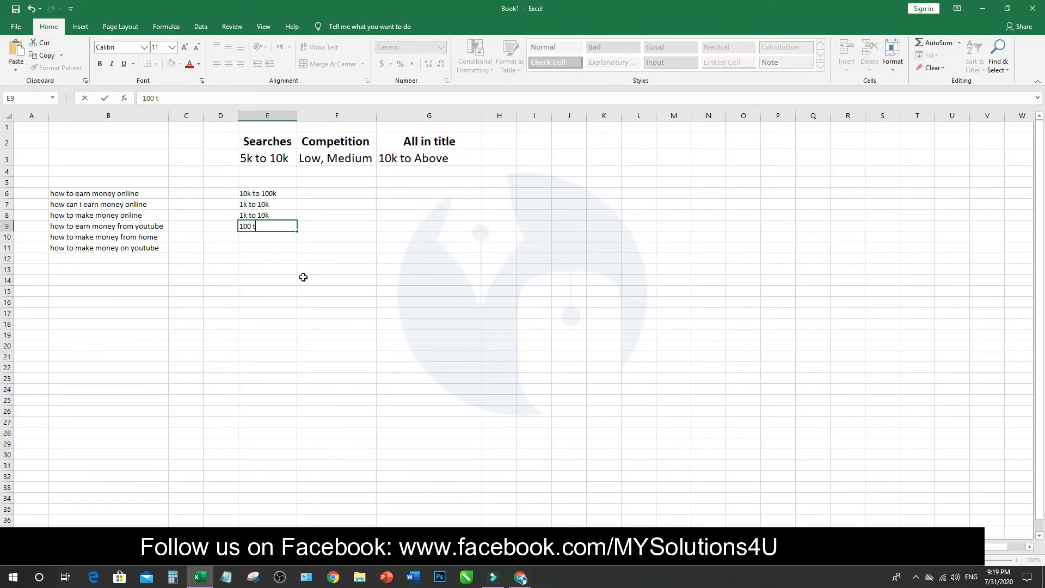
text(o 1k)
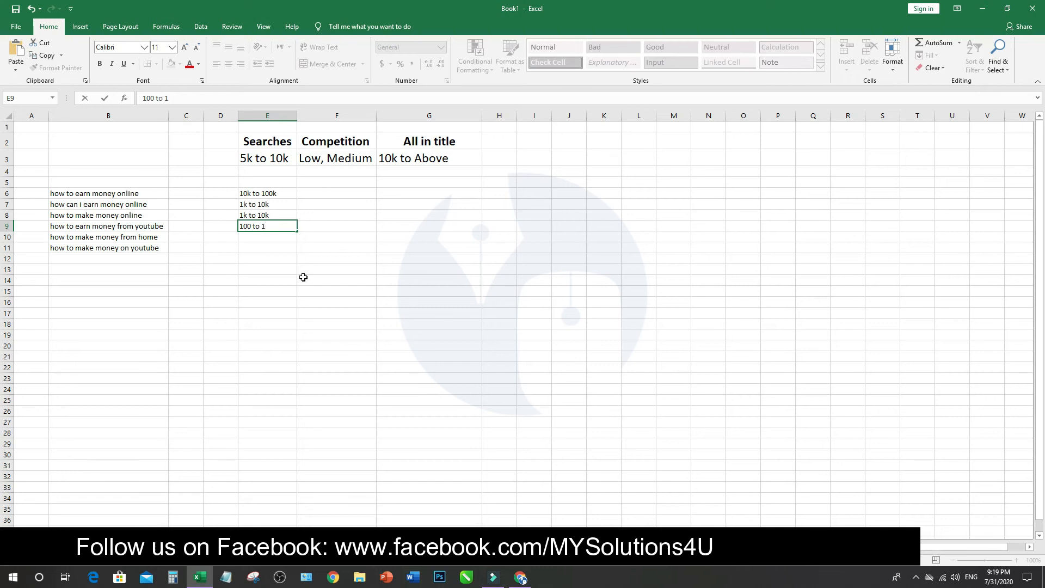
key(alt+Tab)
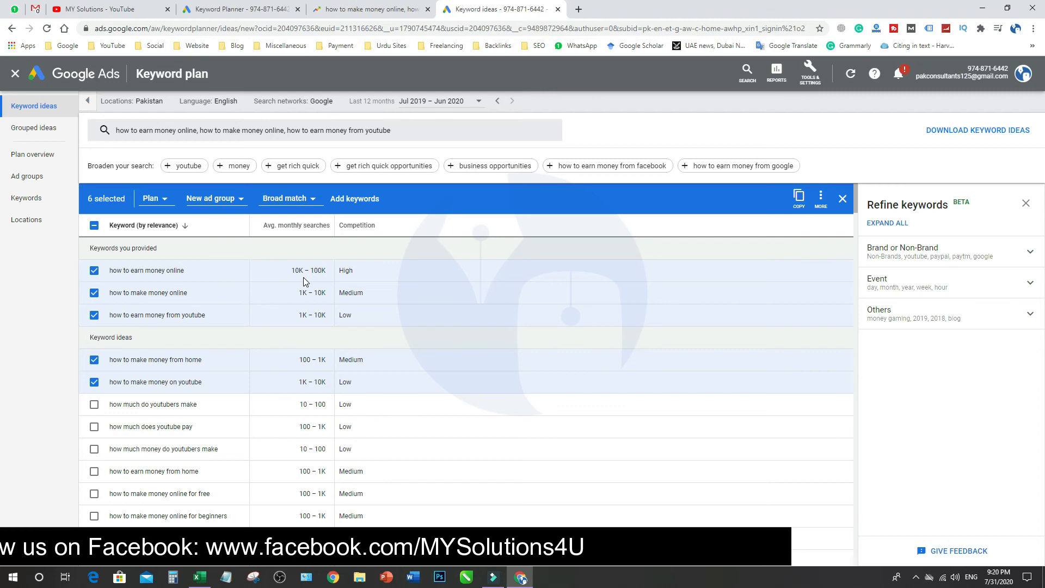
key(alt+Tab)
text(1k to 10)
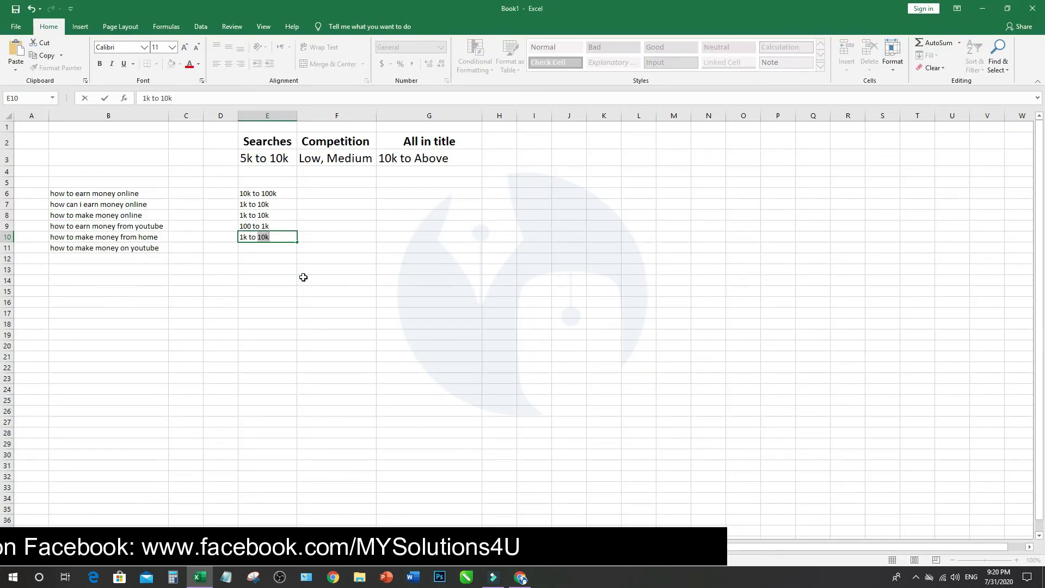
key(Tab)
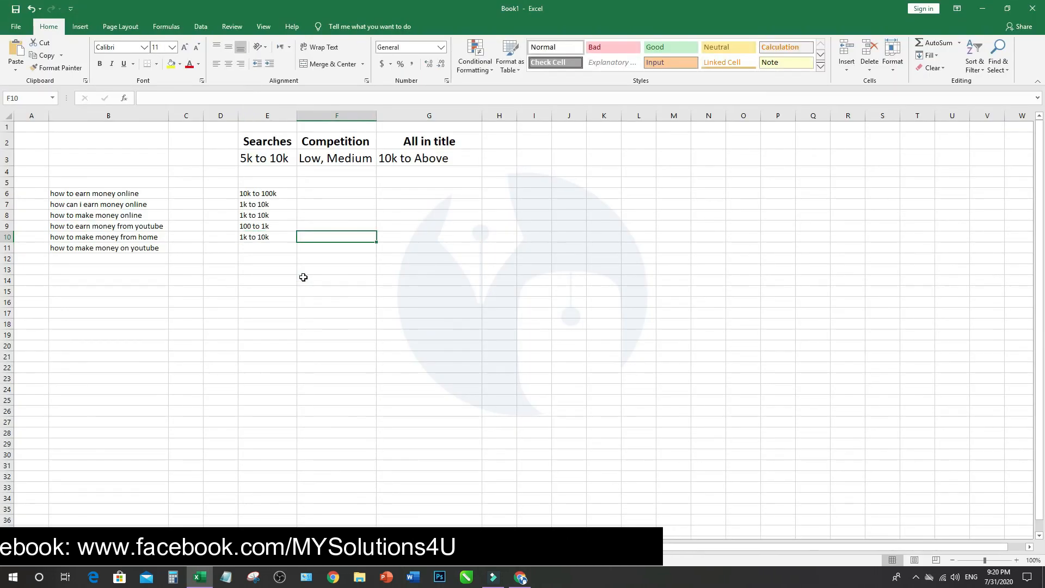
Look up the competition for "how to earn money online" in Keyword Planner and enter "High" in F6.
key(Up)
key(Up)
key(Up)
key(Up)
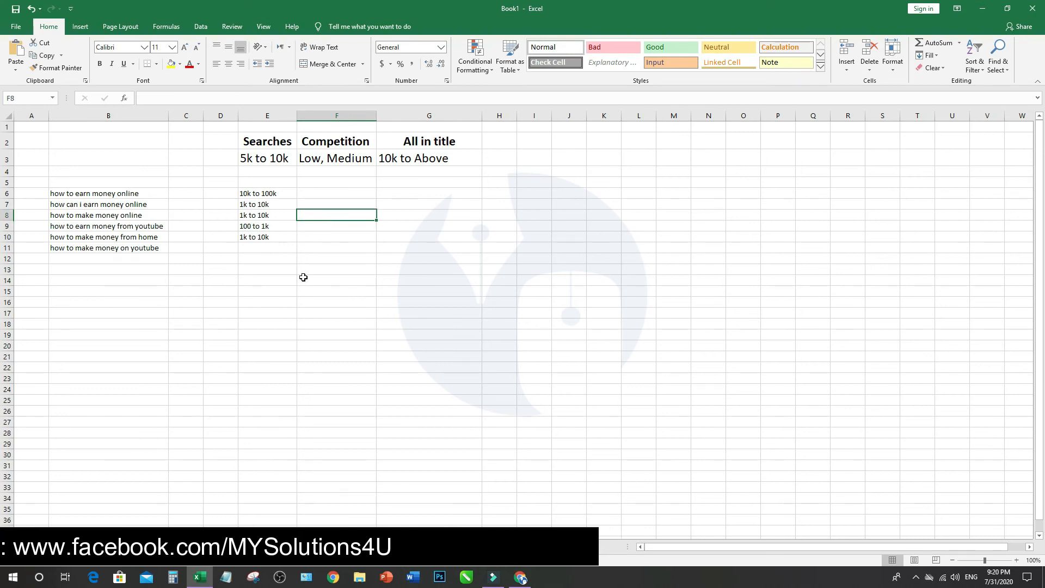
key(alt+Tab)
key(alt+Tab)
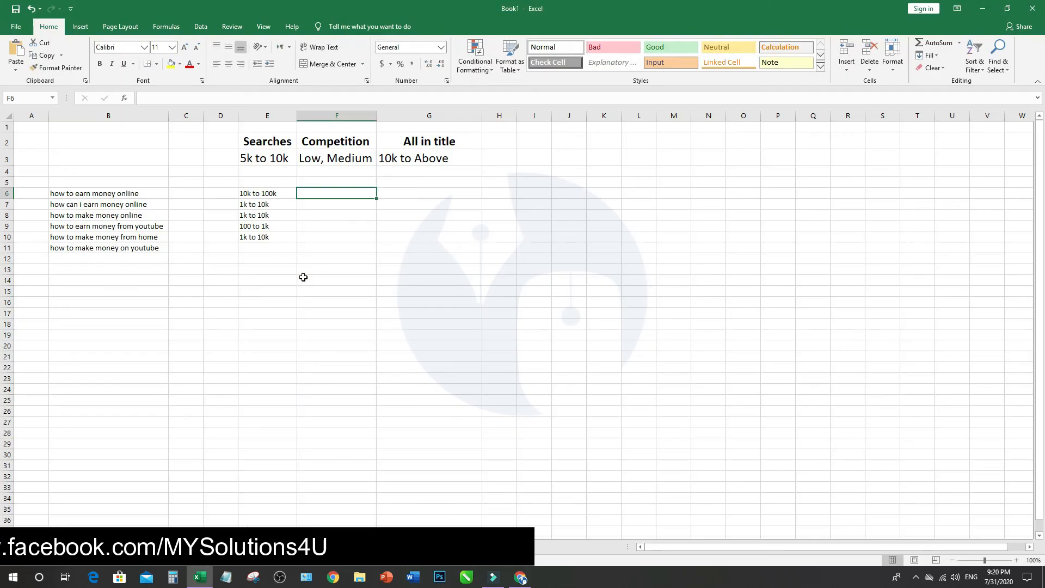
text(Highj)
key(BackSpace)
Check the next competition levels in Keyword Planner and enter "Medium" in F7 and "Low" in F8.
key(alt+Tab)
key(alt+Tab)
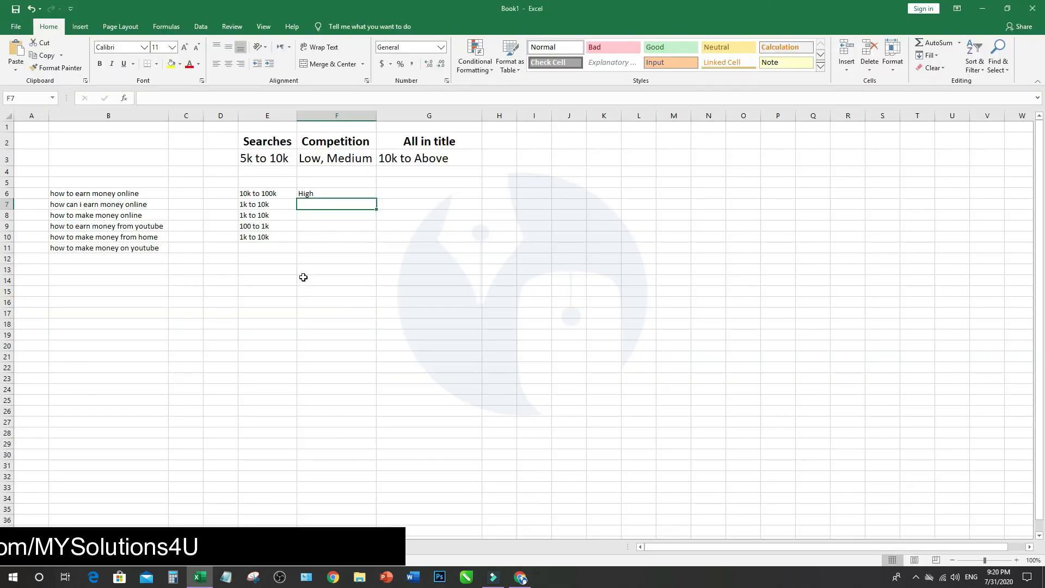
text(Medium)
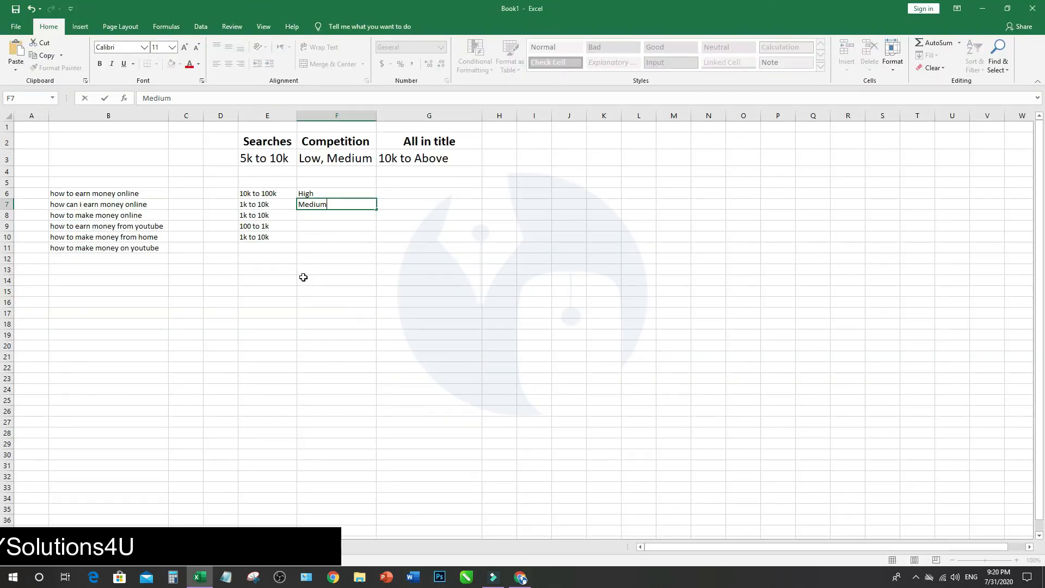
key(Return)
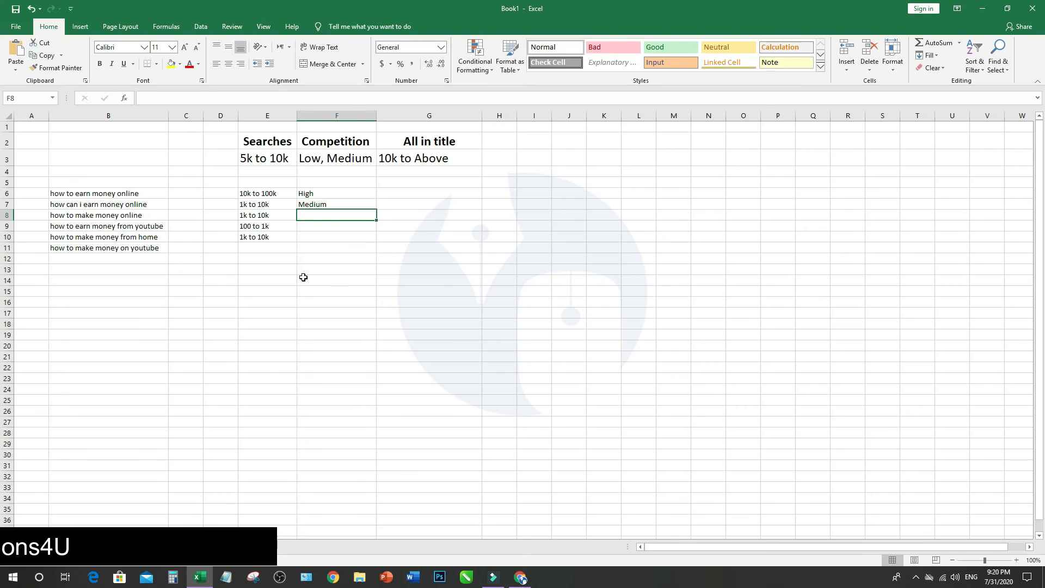
text(Low)
key(Return)
Enter the competition levels "Medium" in F9 and "Low" in F10, checking them against Keyword Planner in Chrome.
key(alt+Tab)
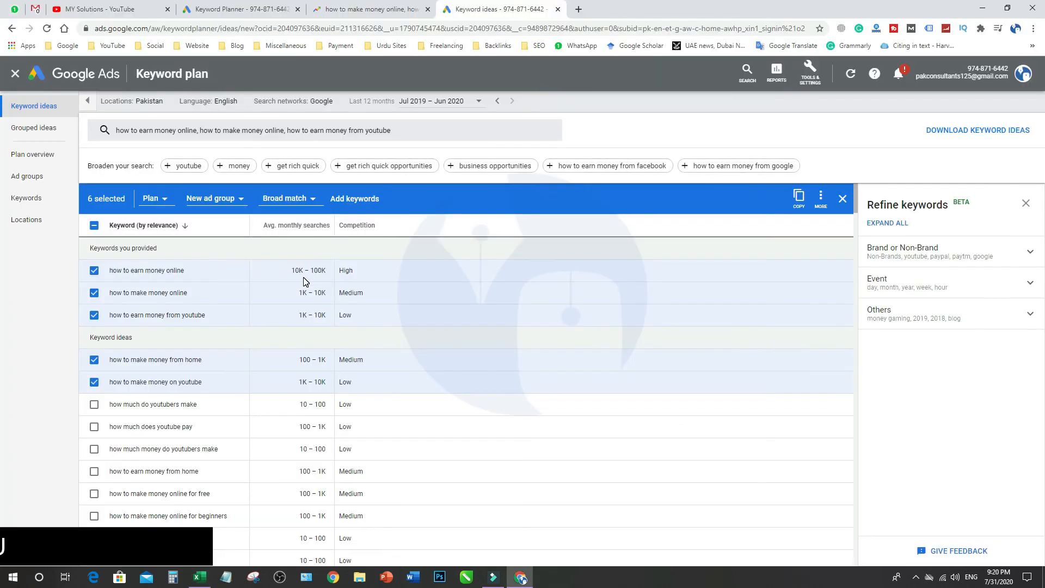
key(alt+Tab)
text(Medium)
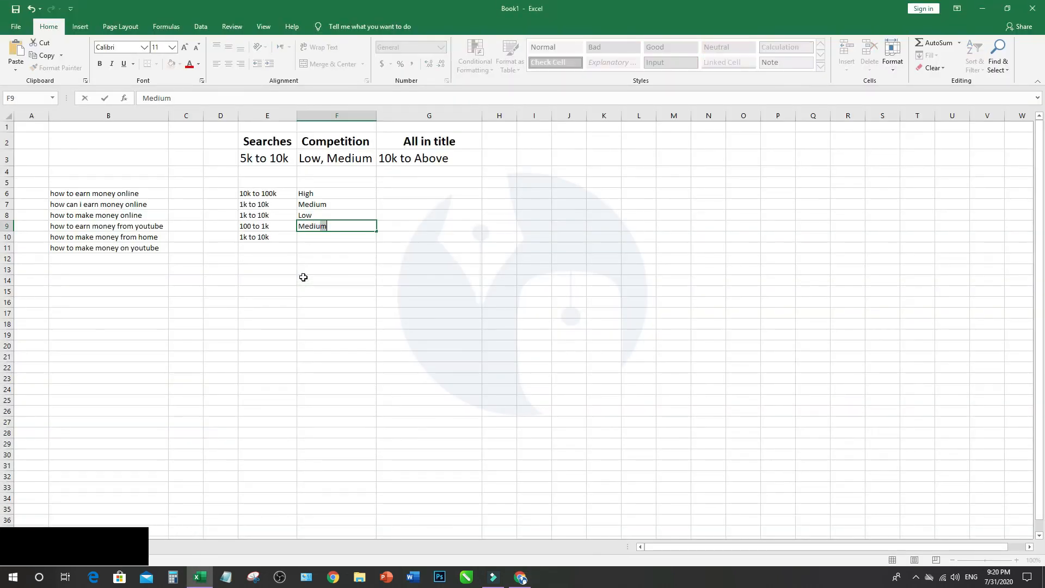
key(Return)
text(Low)
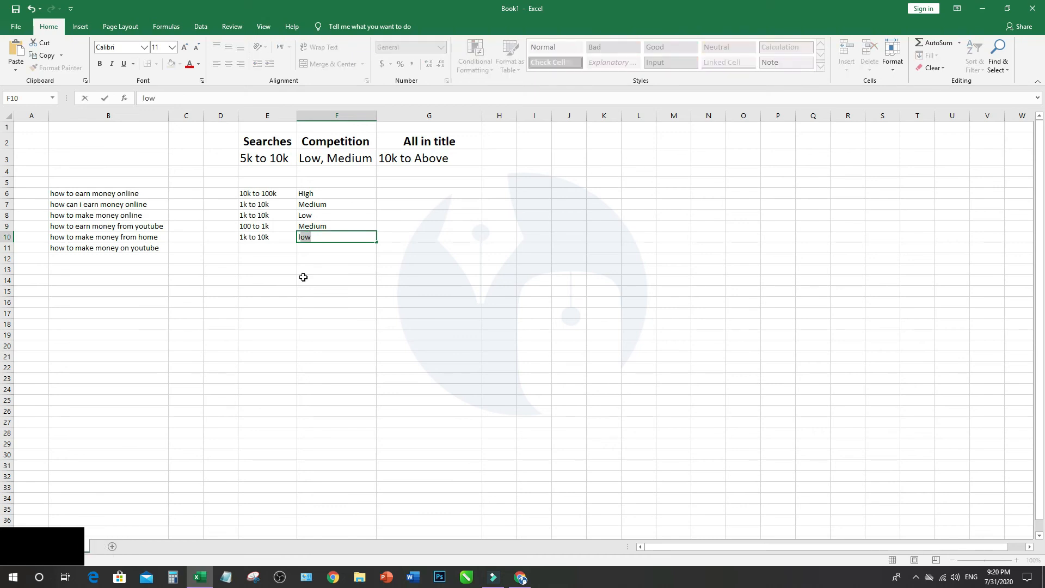
key(Tab)
Switch to Chrome and begin an "all in title" query in a new browser tab.
key(Up)
key(Up)
key(Up)
key(Up)
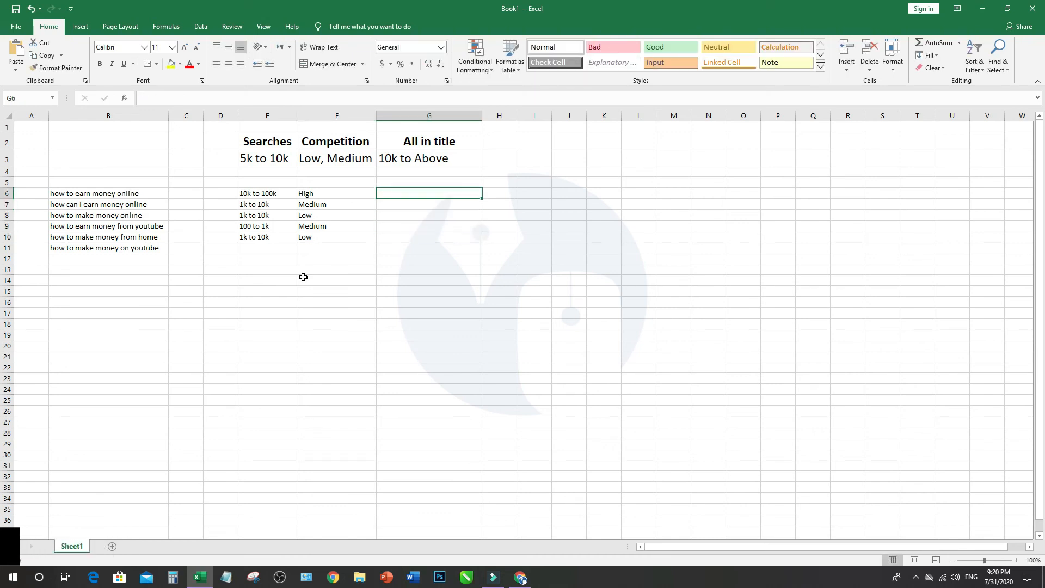
key(alt+Tab)
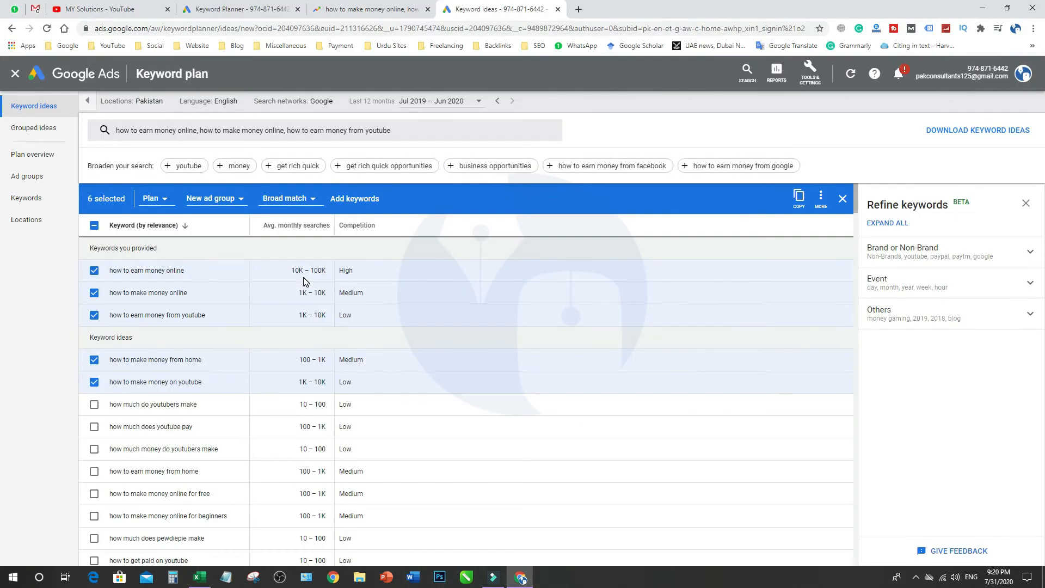
click(580, 9)
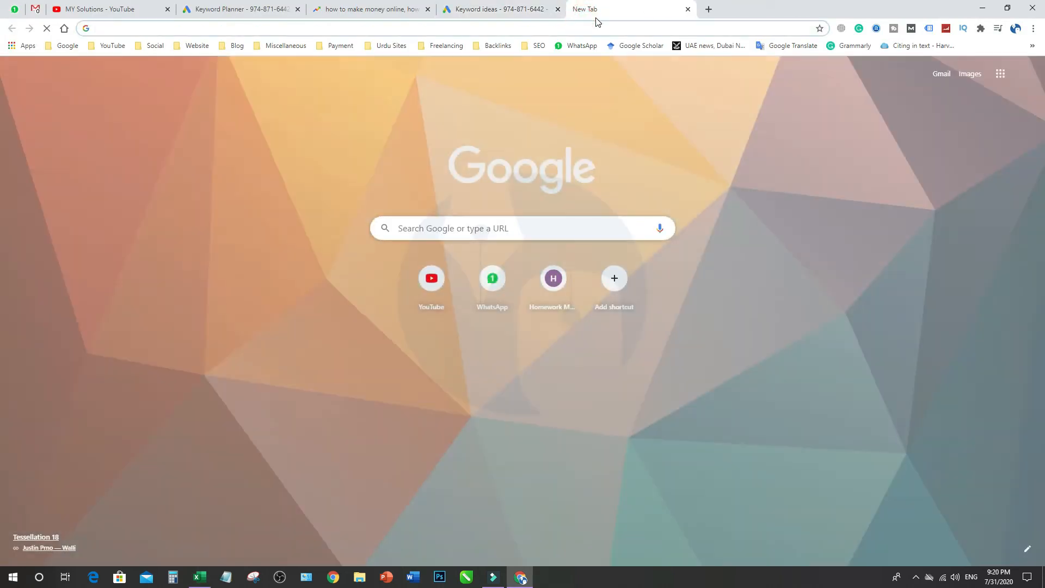
text(all in title)
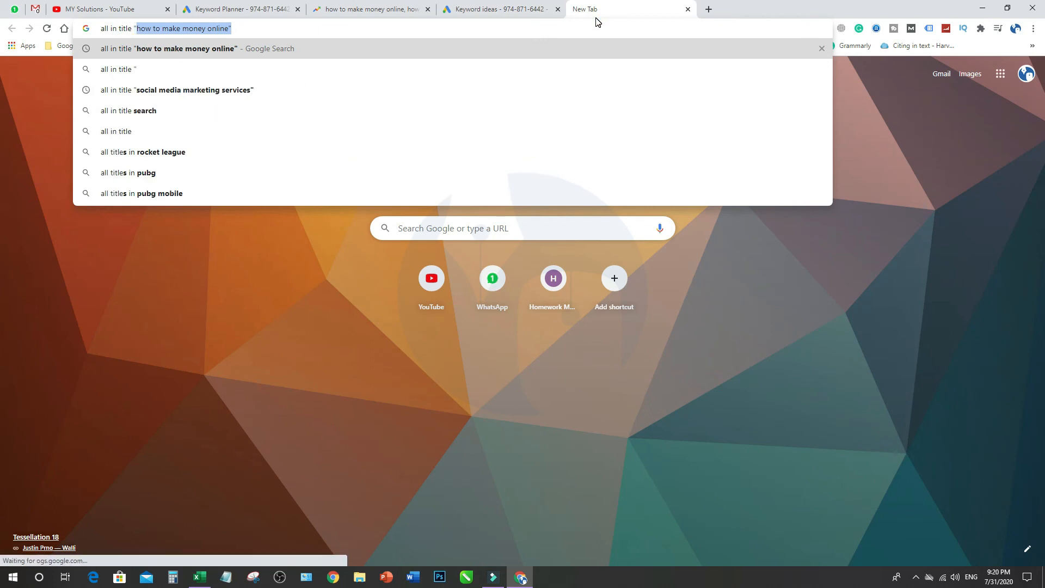
Switch to Excel and copy the keyword text "how to earn money online" from B6.
key(alt+Tab)
key(Left)
key(Left)
key(Left)
key(Left)
key(Left)
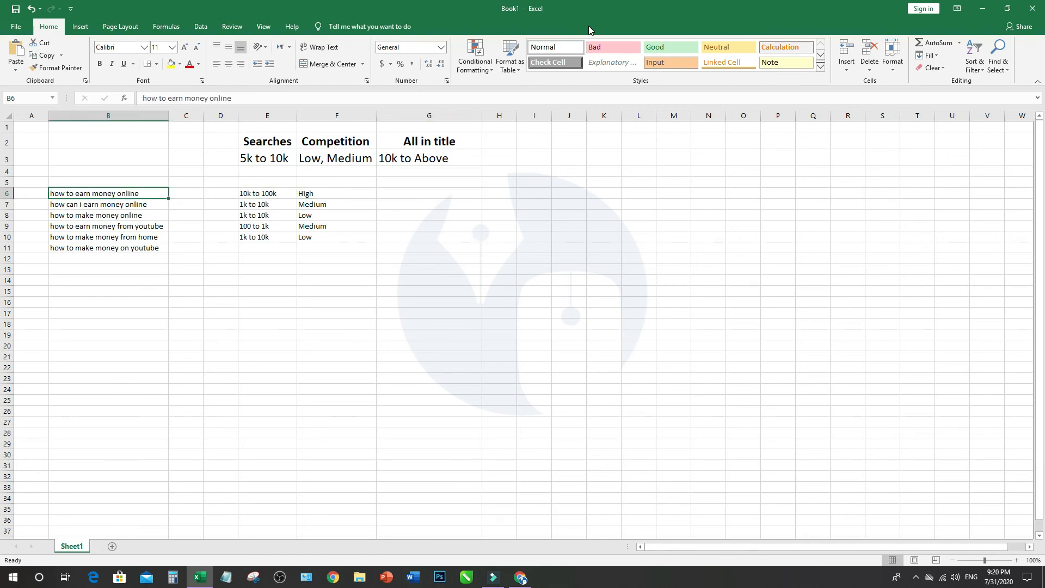
drag(246, 98, 146, 96)
key(ctrl+c)
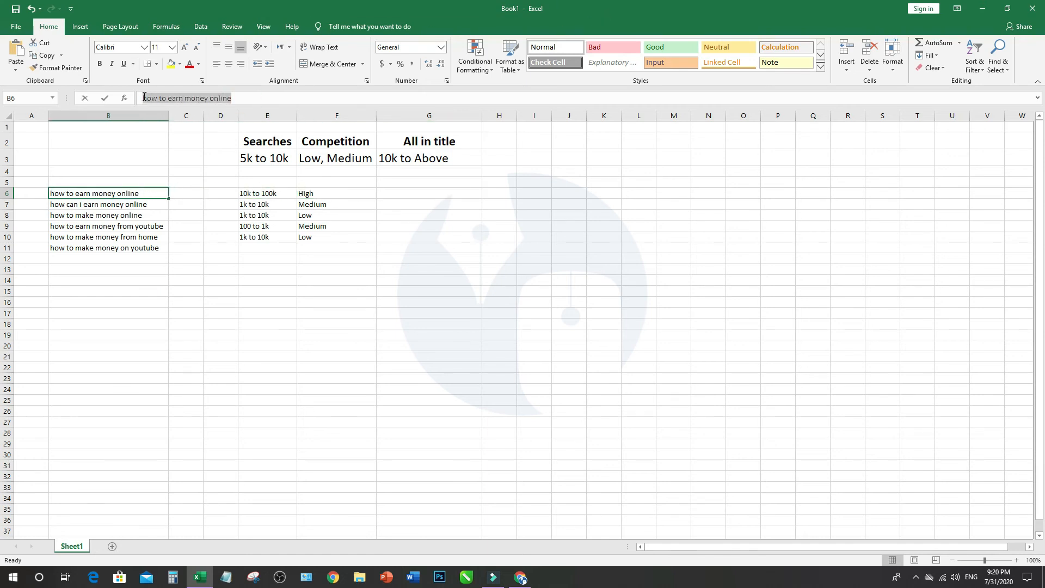
Return to Chrome and search Google for all in title "how to earn money online", using the copied keyword in quotation marks.
key(alt+Tab)
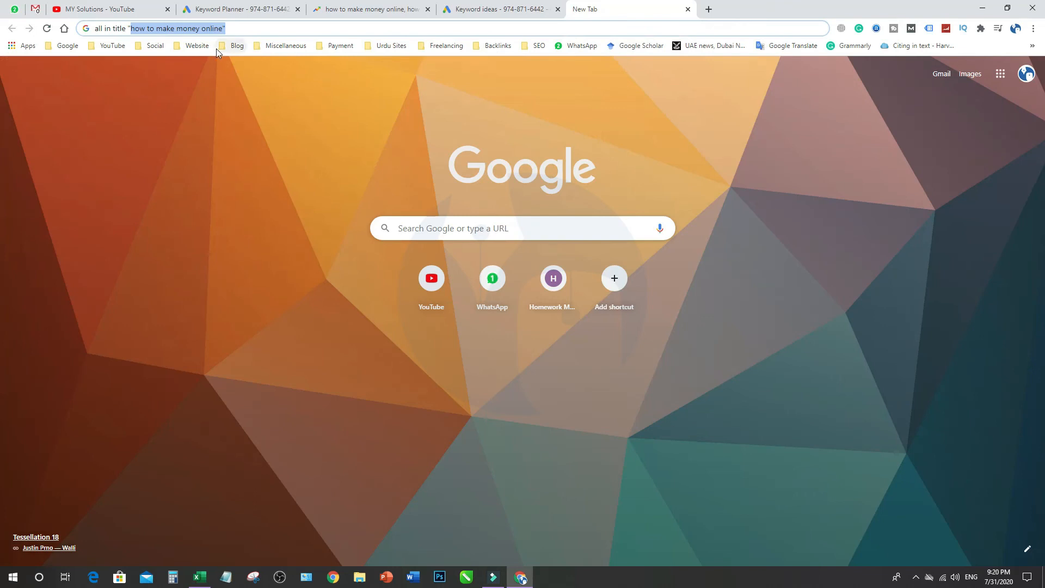
key(ctrl+v)
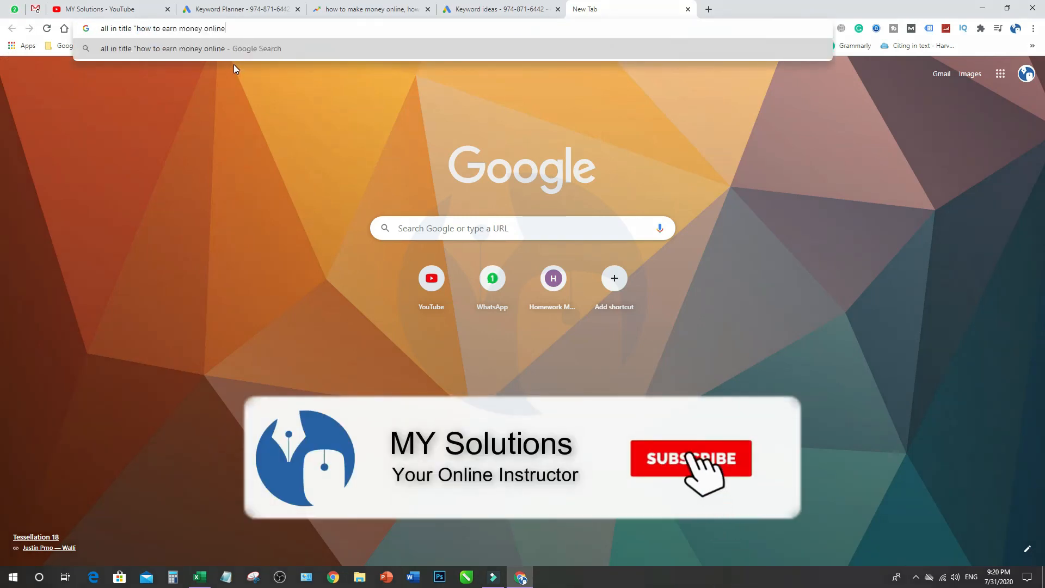
text(")
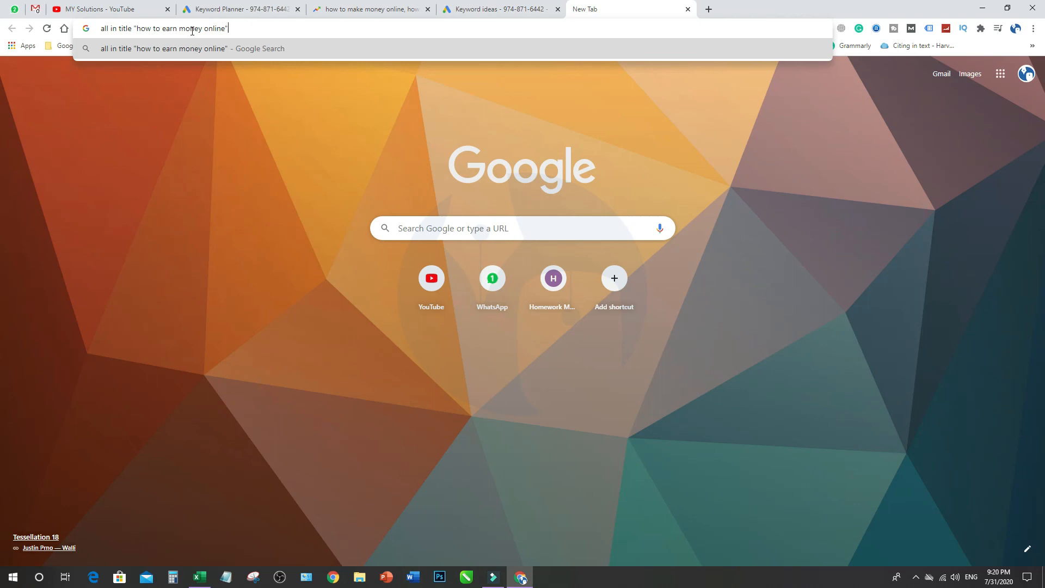
key(Return)
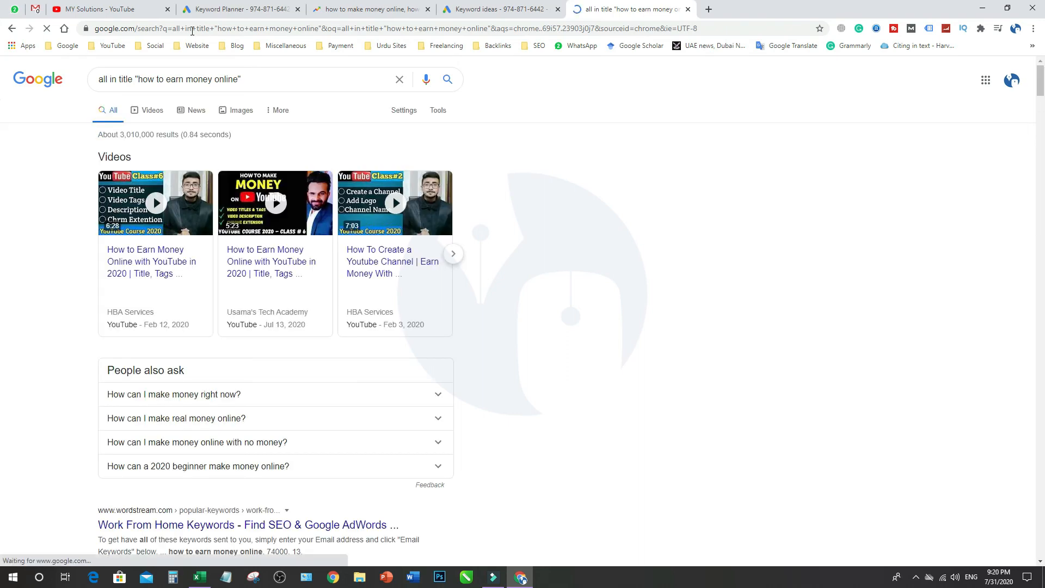
Transfer the search's result count to Excel, entering 3,010,000 in G6 under All in title.
drag(121, 136, 149, 135)
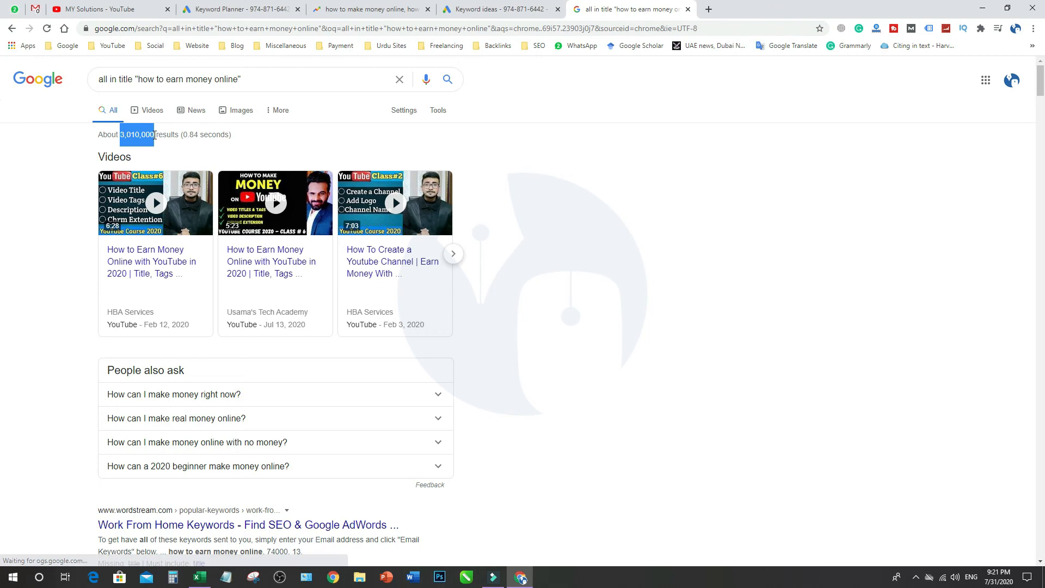
key(alt+Tab)
click(409, 198)
text(3,010,000)
key(Return)
Copy the keyword text "how can i earn money online" from B7.
key(alt+Tab)
key(alt+Tab)
click(158, 209)
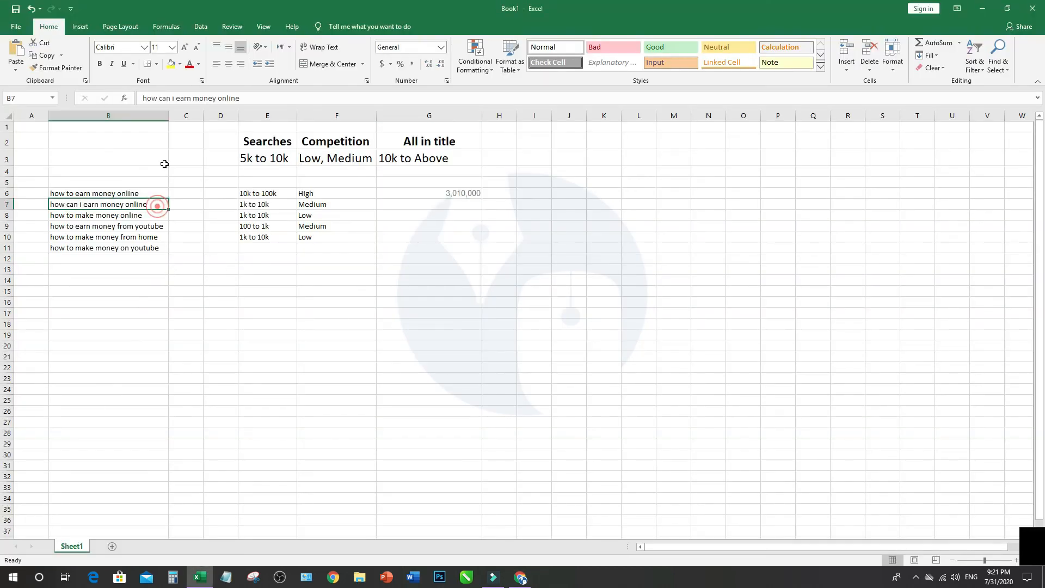
triple_click(248, 98)
key(ctrl+c)
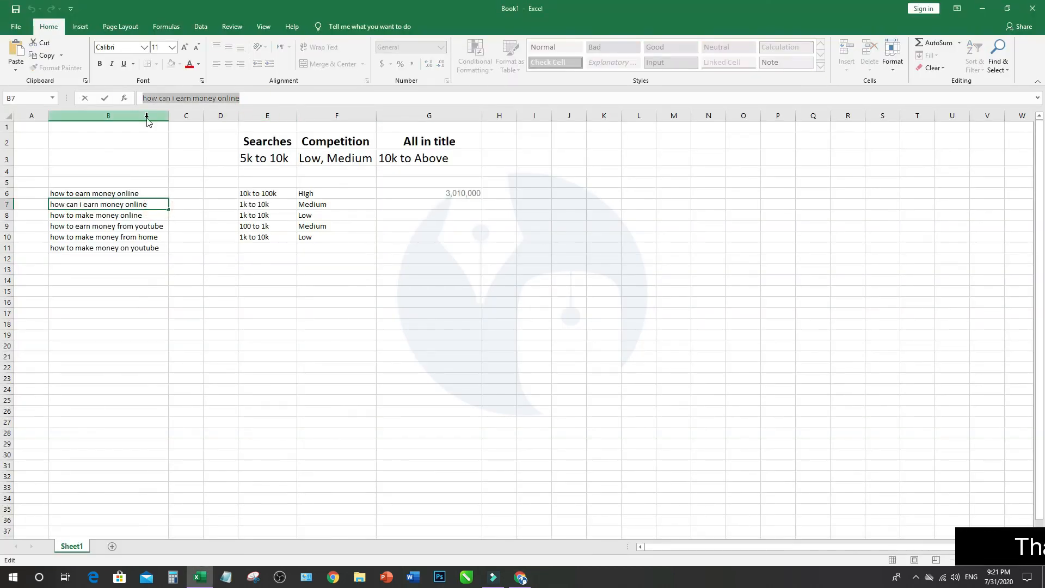
Replace the quoted keyword in the Chrome search with the copied one and search for all in title "how can i earn money online".
key(alt+Tab)
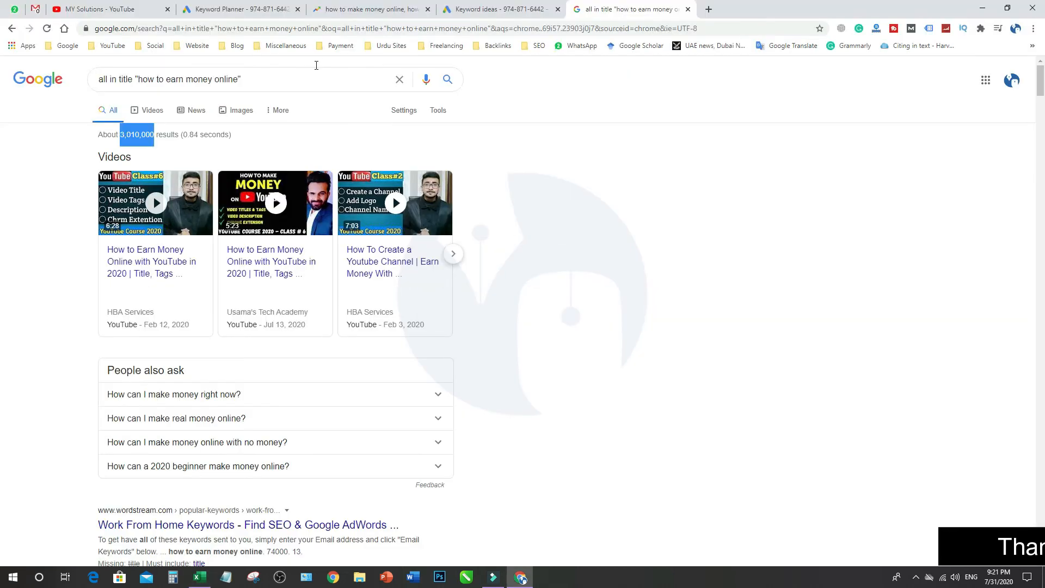
click(237, 80)
key(shift+Left)
key(shift+Left)
key(shift+Left)
key(shift+Left)
key(shift+Left)
key(shift+Left)
key(shift+Left)
key(shift+Left)
key(shift+Left)
key(shift+Left)
key(shift+Left)
key(shift+Left)
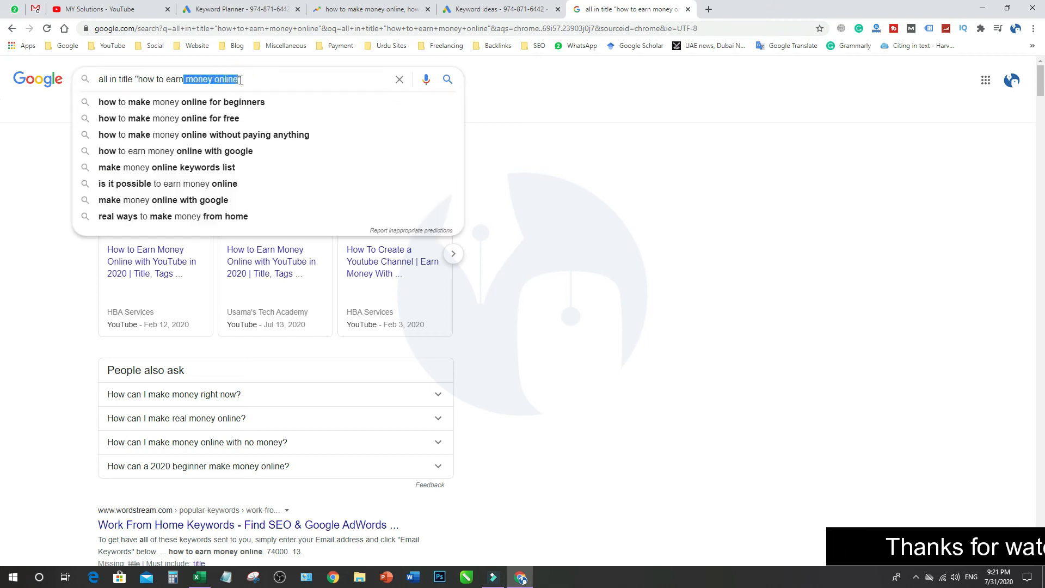
key(ctrl+v)
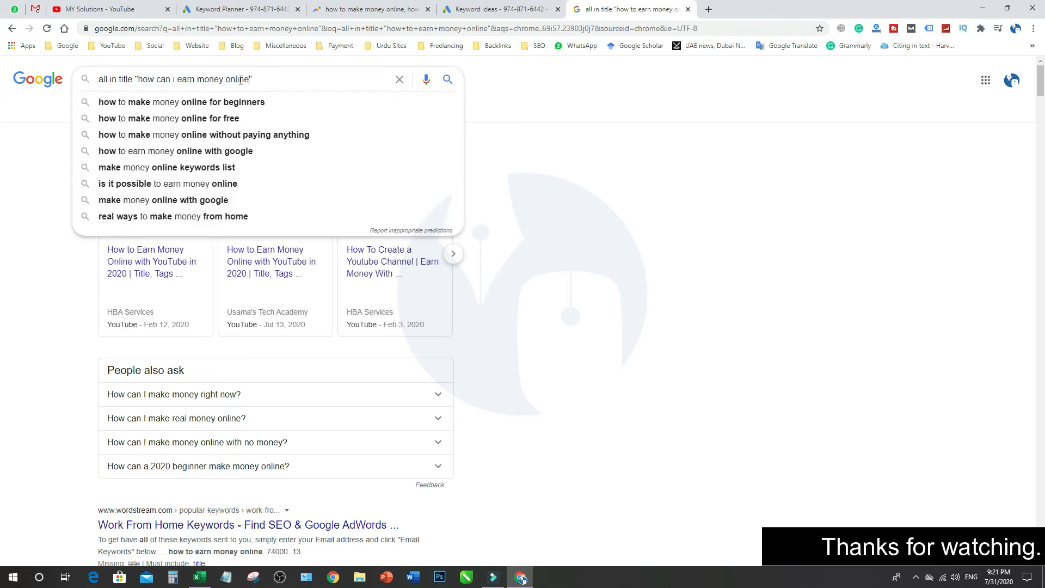
key(Return)
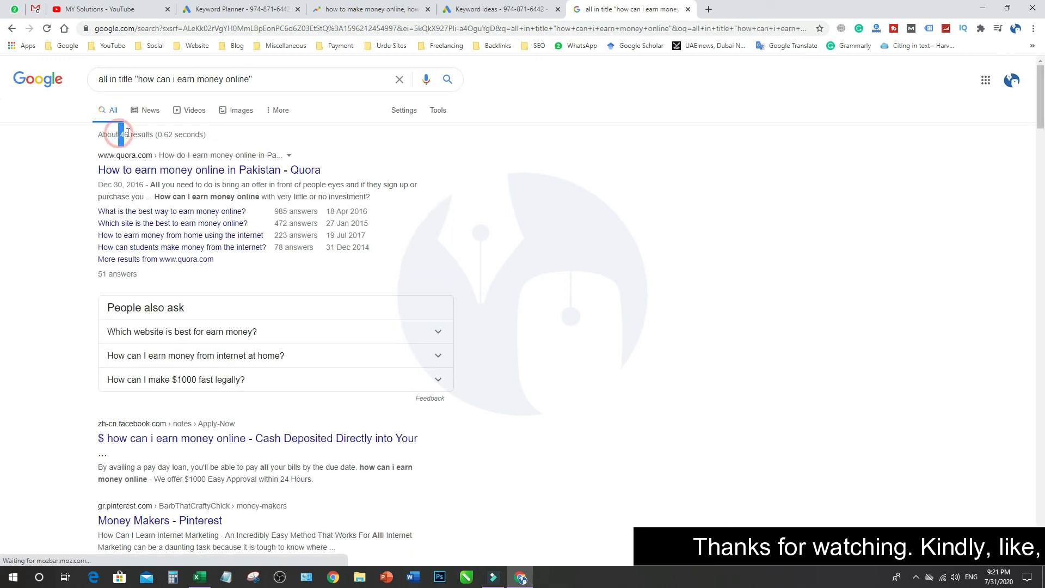
Copy the result count 46 from the Google results and paste it into G7 in Excel.
drag(119, 135, 129, 134)
key(alt+Tab)
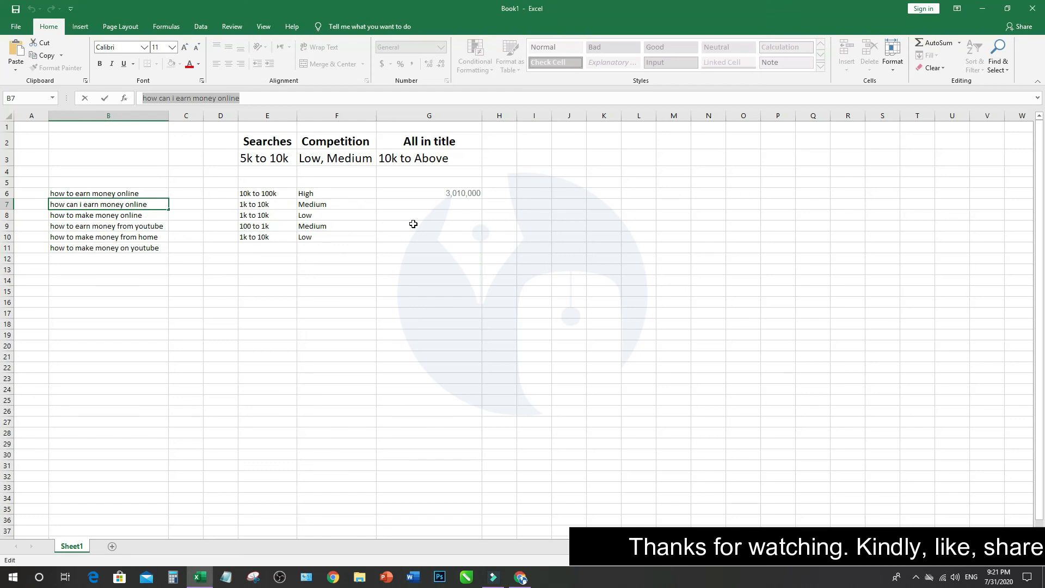
click(446, 205)
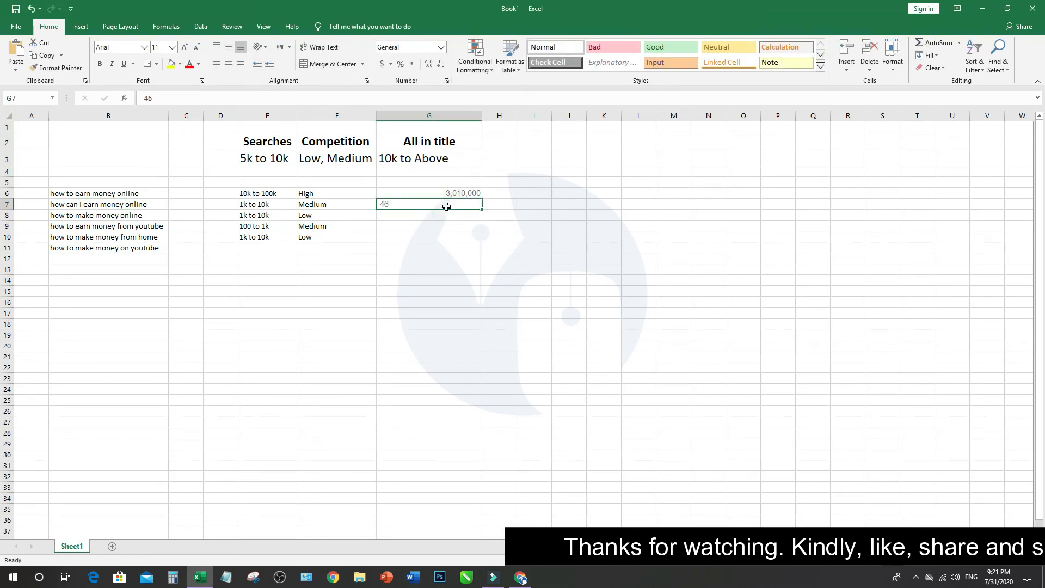
key(alt+Tab)
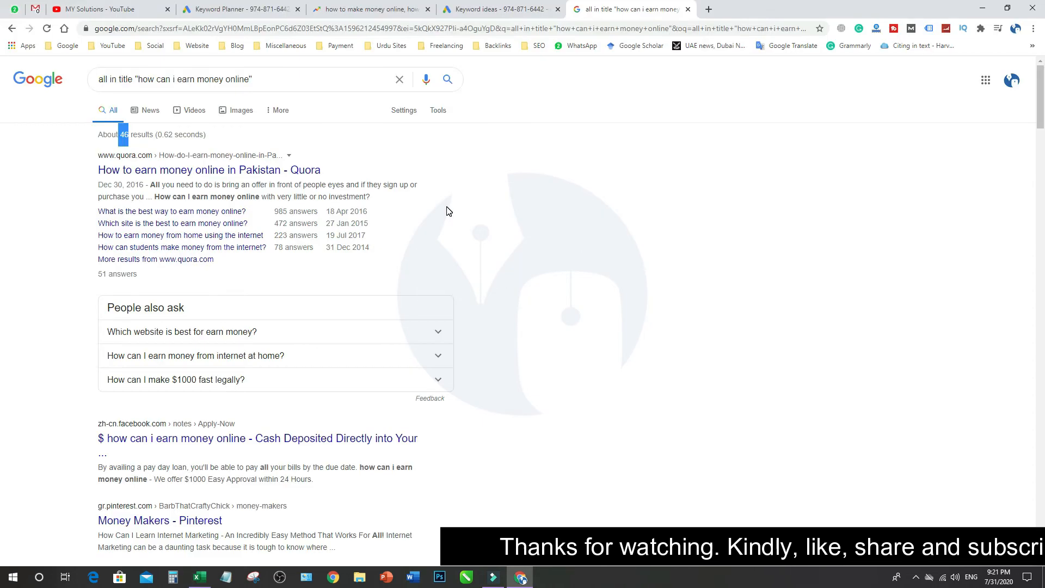
key(ctrl+c)
key(alt+Tab)
key(ctrl+v)
key(Return)
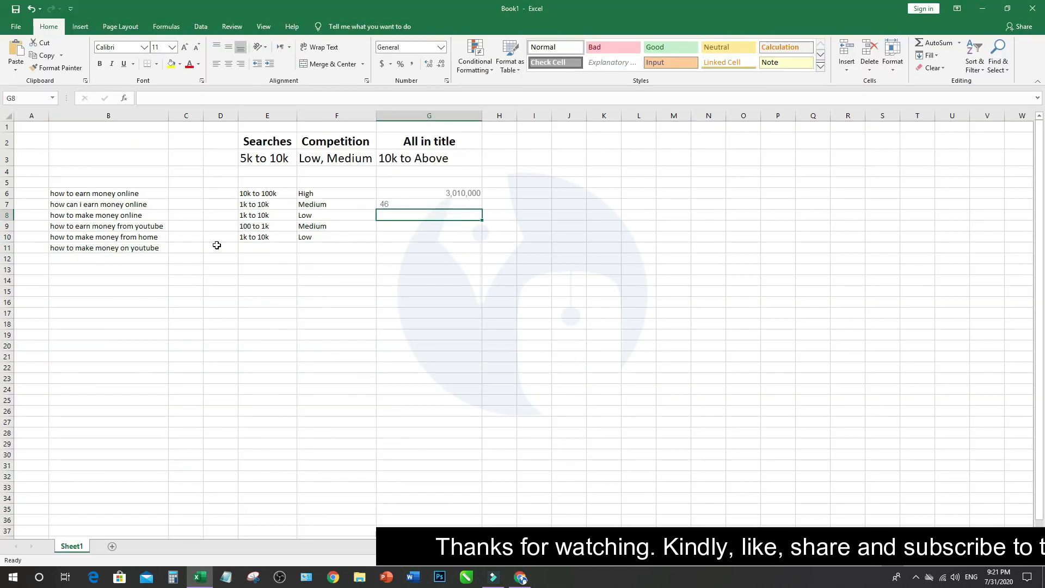
Copy the keyword text "how to make money online" from B8 and return to the Google results in Chrome.
click(143, 215)
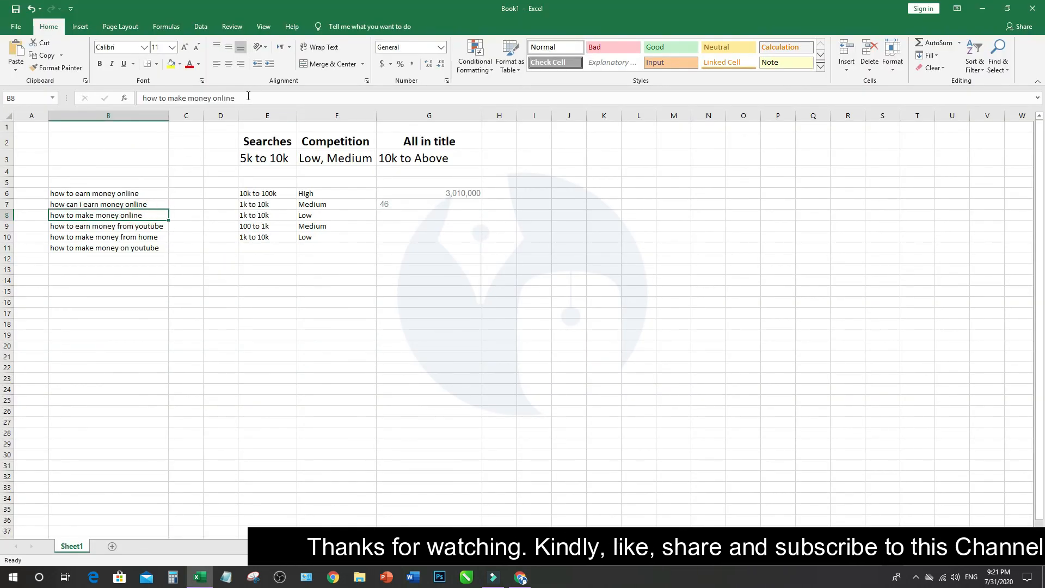
drag(242, 98, 127, 101)
key(ctrl+c)
key(alt+Tab)
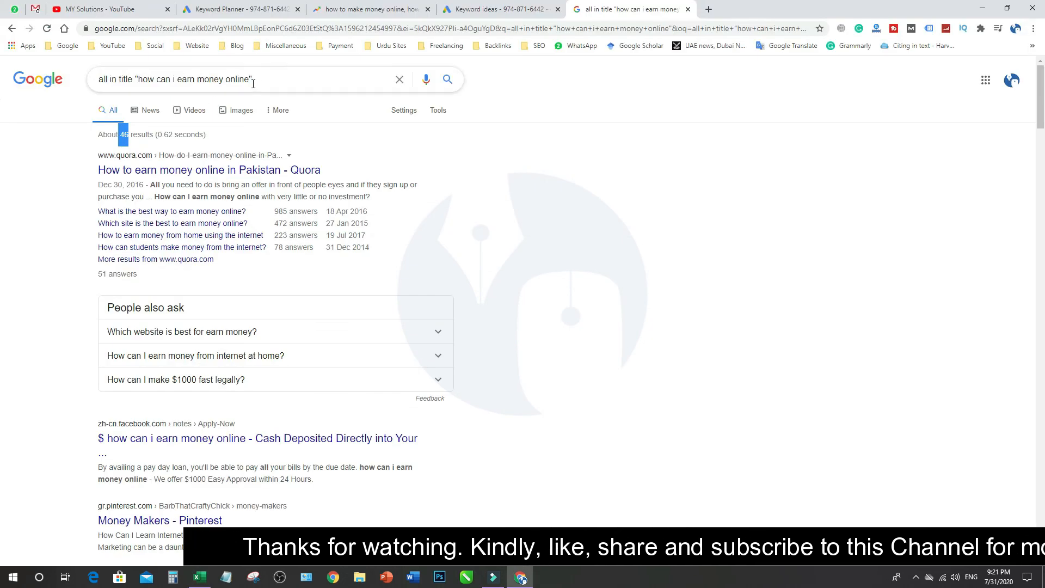